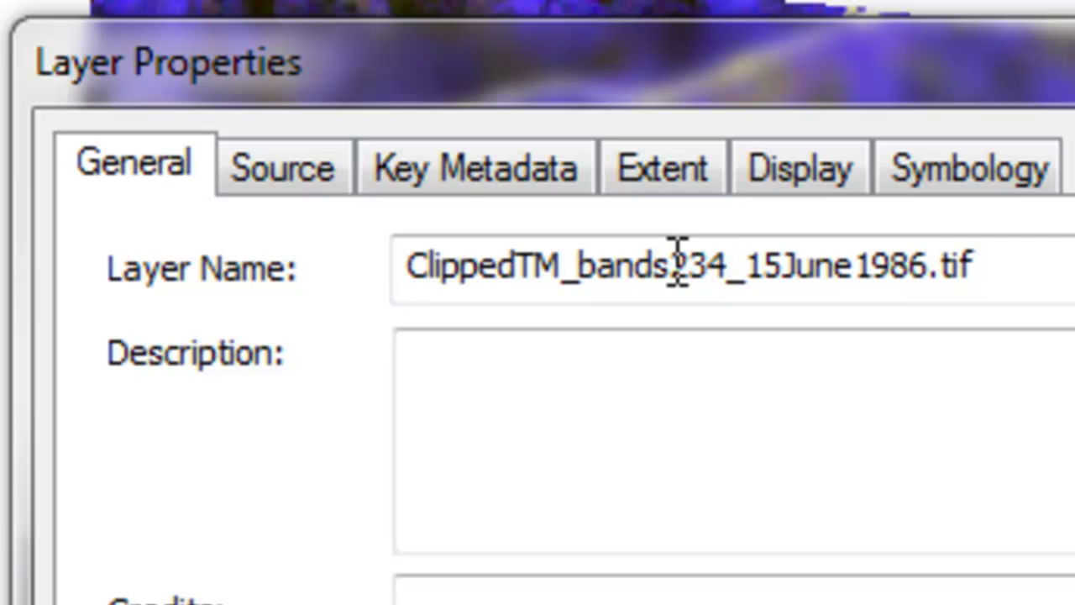
# Step: Show the 1986 image in false colour: Band_3 in red, Band_2 kept in green, blue band changed
pyautogui.click(932, 168)
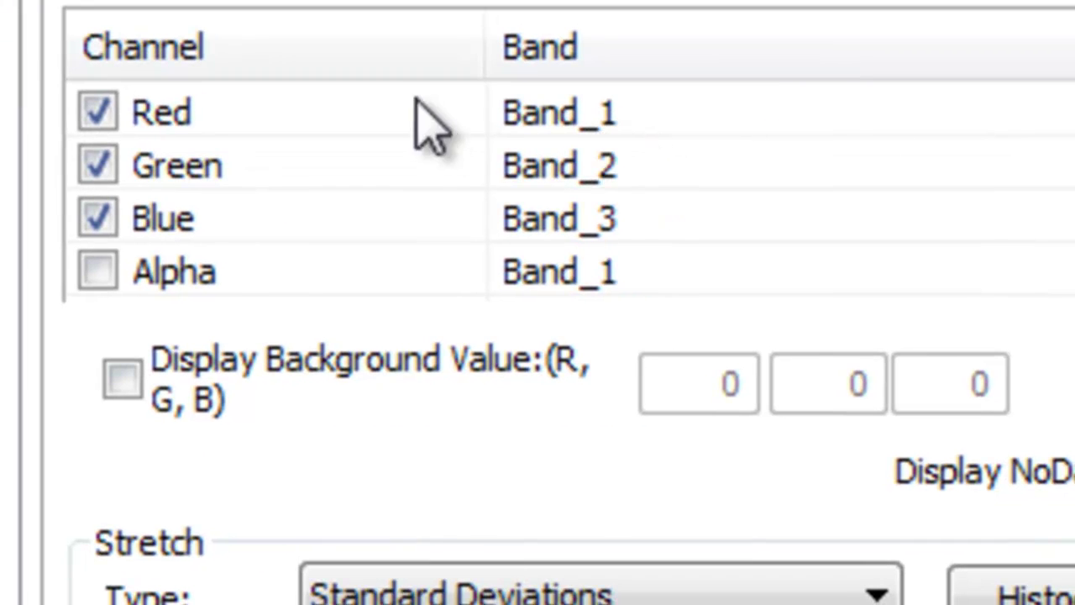
pyautogui.click(583, 128)
pyautogui.click(618, 319)
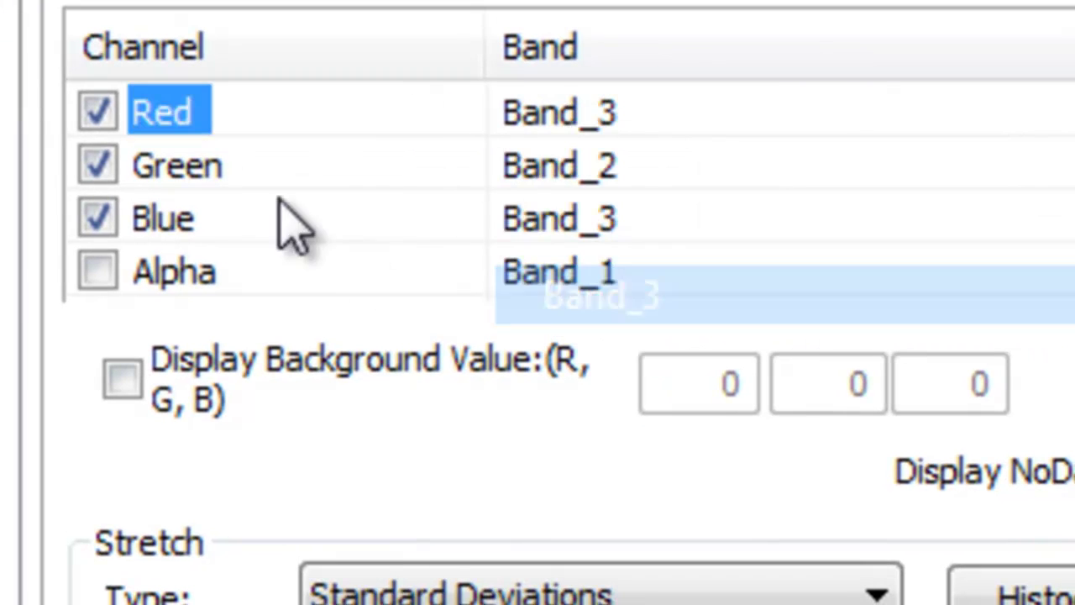
pyautogui.click(619, 160)
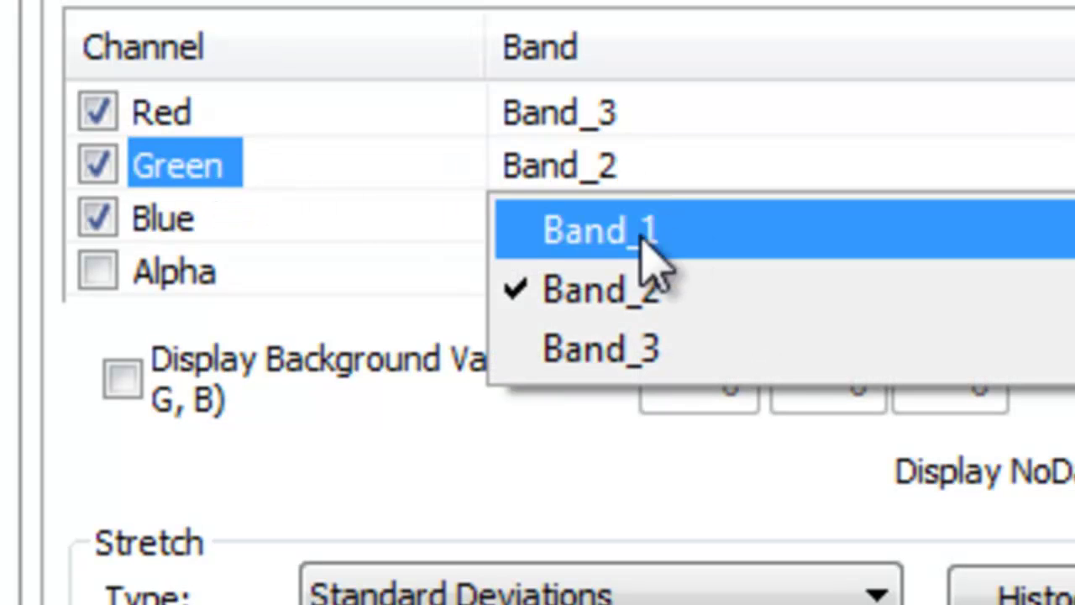
pyautogui.click(374, 231)
pyautogui.click(638, 234)
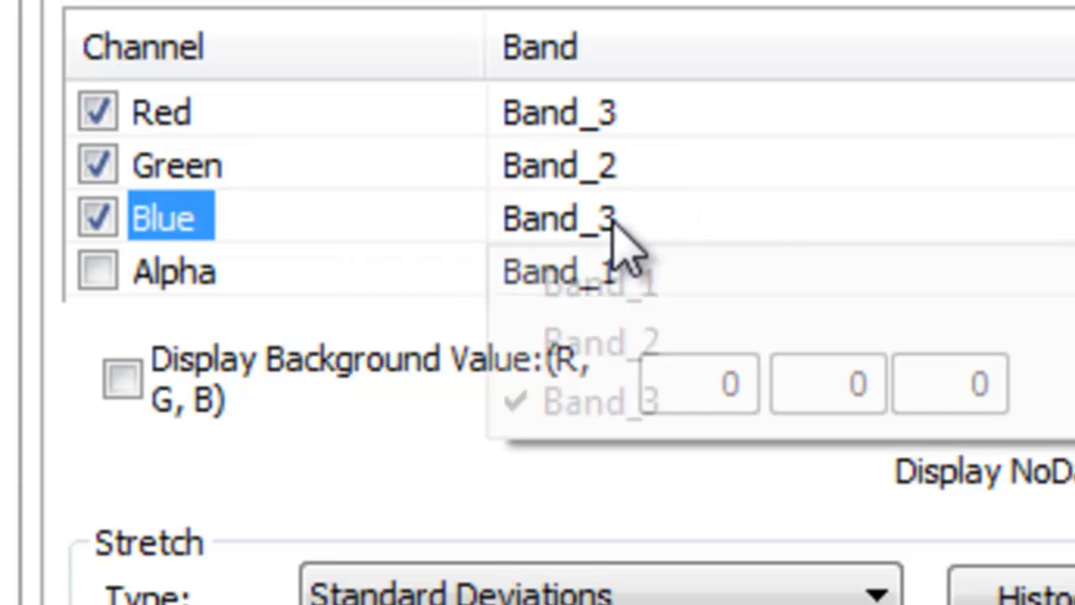
pyautogui.click(636, 344)
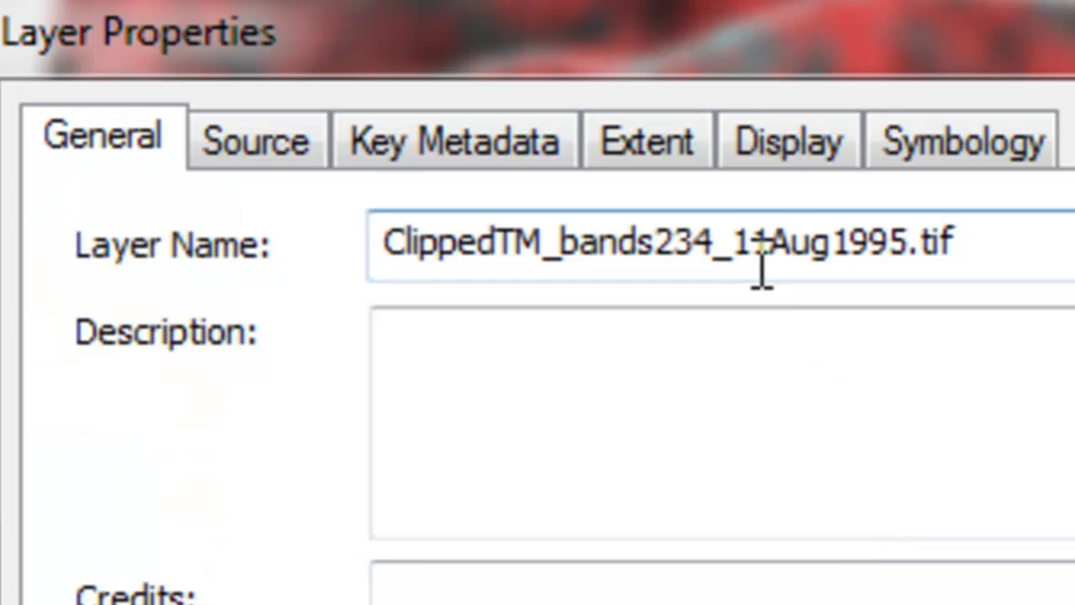
# Step: Import the 15June1986 layer's band symbology into the 11Aug1995 layer
pyautogui.click(957, 168)
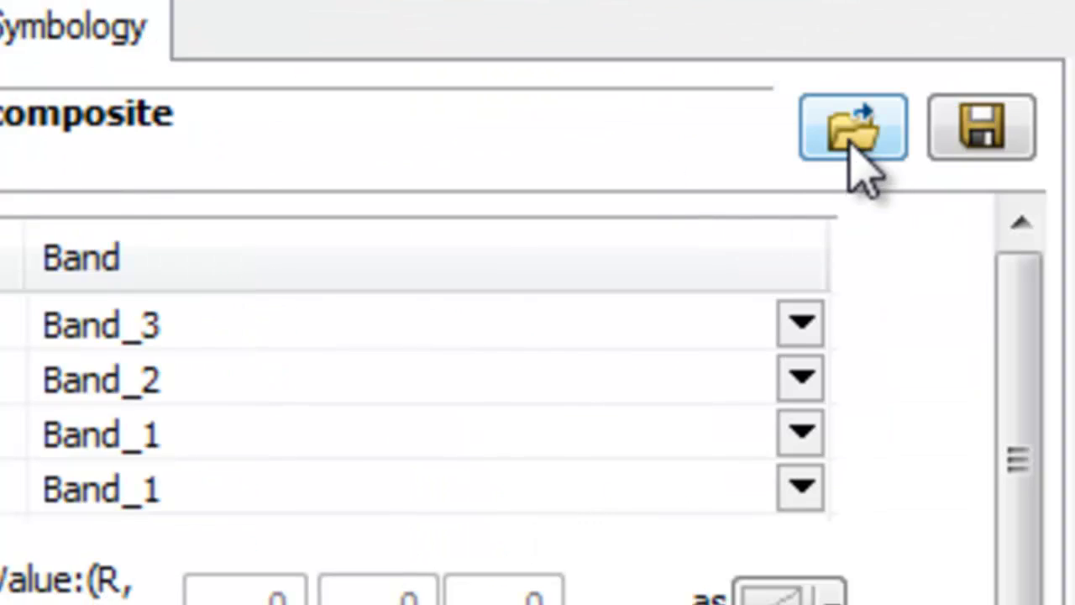
pyautogui.click(850, 135)
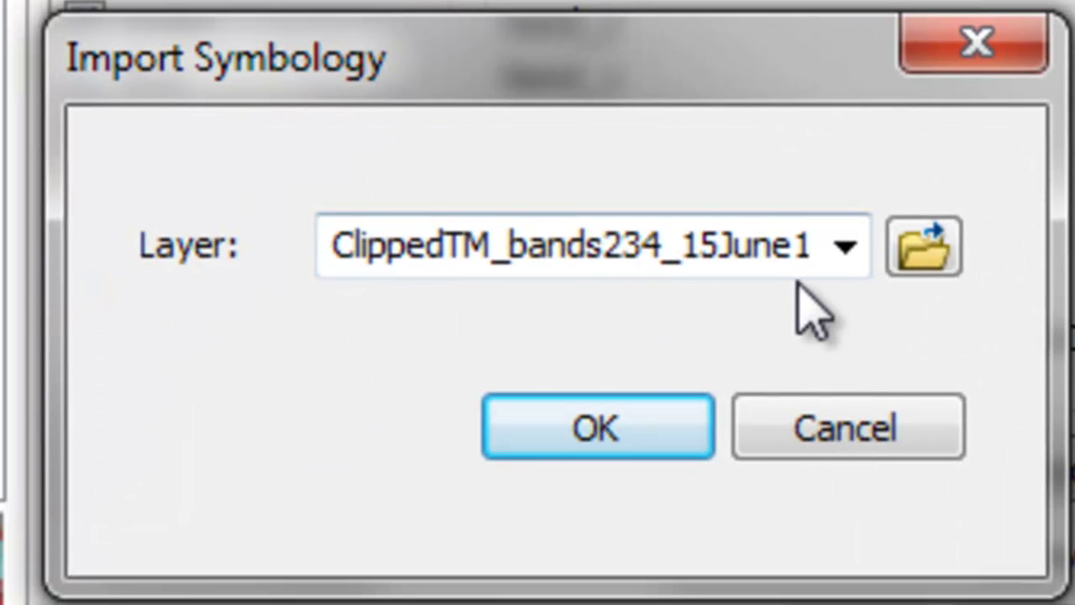
pyautogui.click(845, 247)
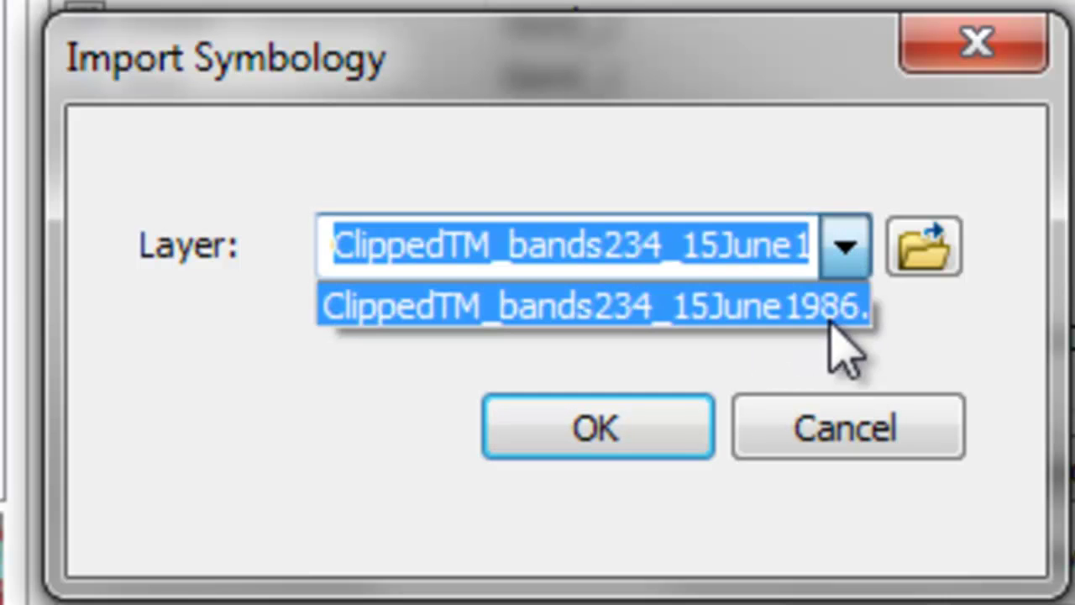
pyautogui.click(835, 311)
pyautogui.click(664, 460)
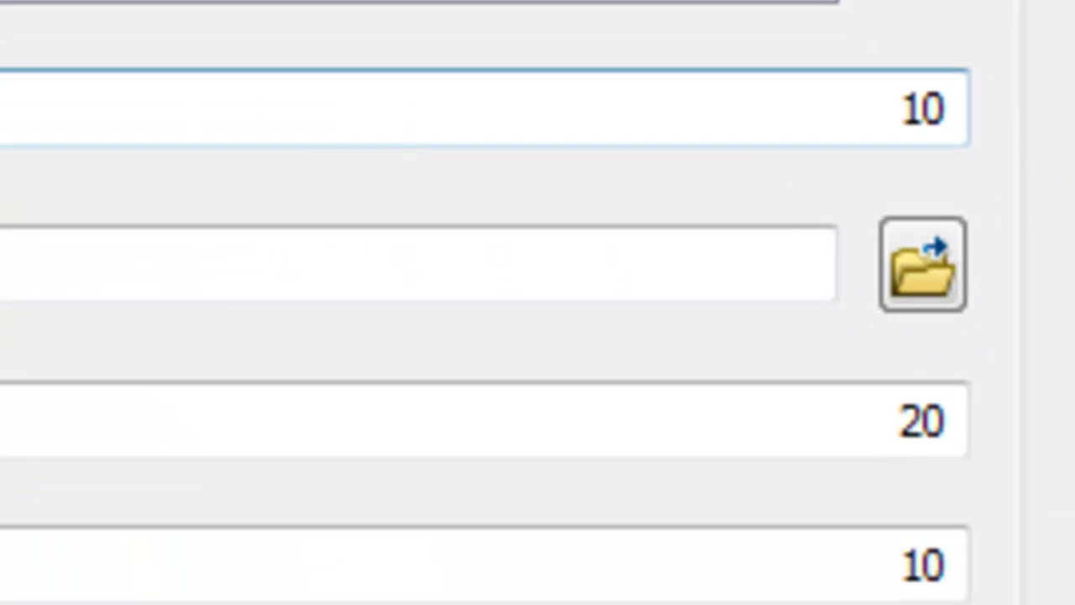
# Step: Paste in the output raster name and retype its year digits as 86
pyautogui.press('Tab')
pyautogui.hotkey('ctrl', 'v')
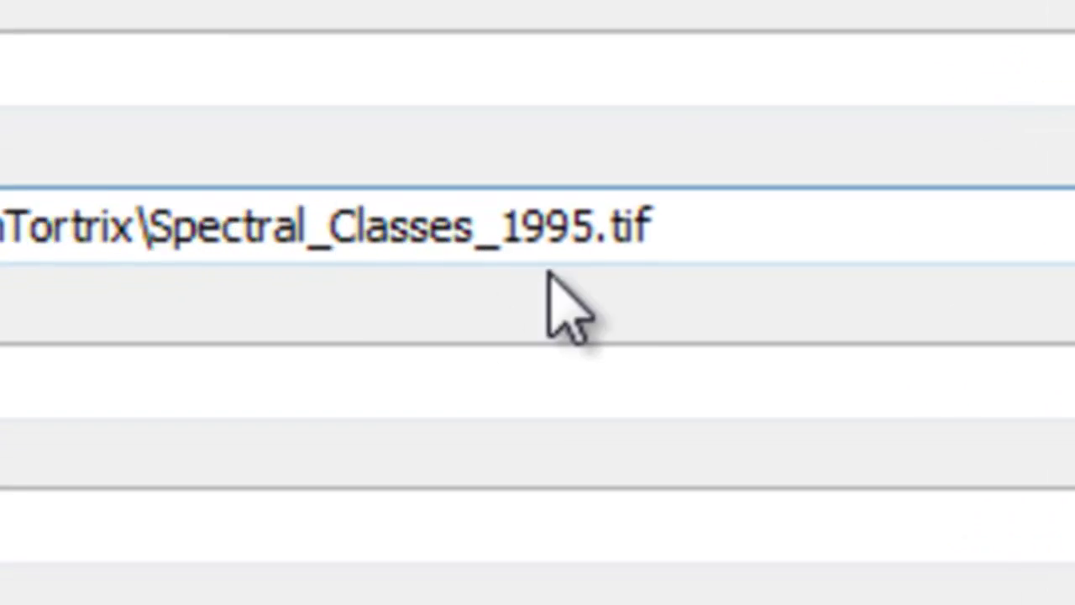
pyautogui.click(629, 227)
pyautogui.press('BackSpace')
pyautogui.press('BackSpace')
pyautogui.write('86')
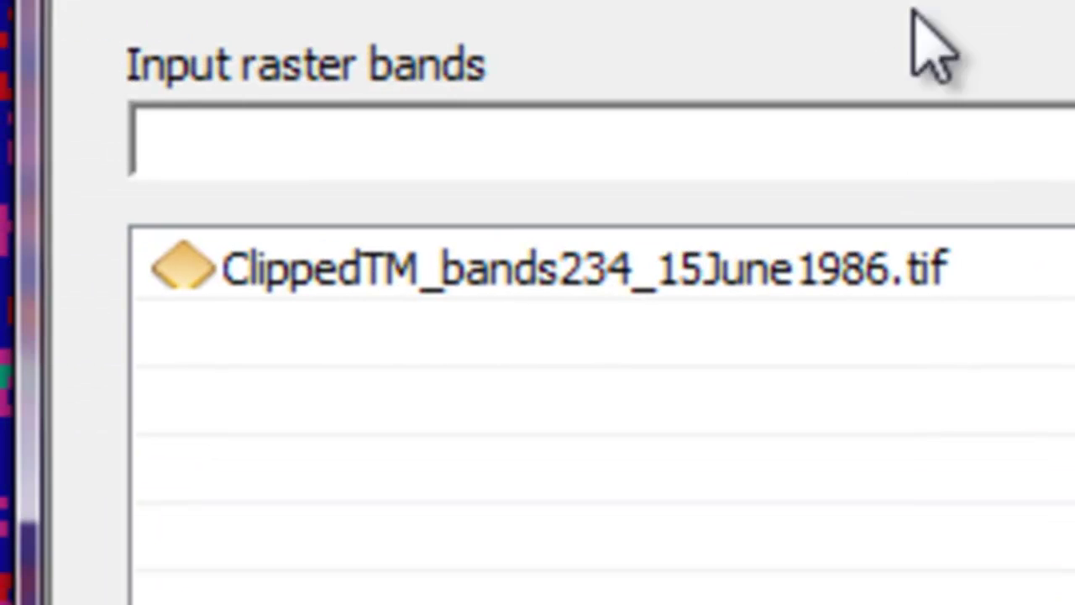
# Step: Switch the input to ClippedTM_bands234_11Aug1995.tif and name the output Spectral_Classes_1995.tif
pyautogui.click(493, 273)
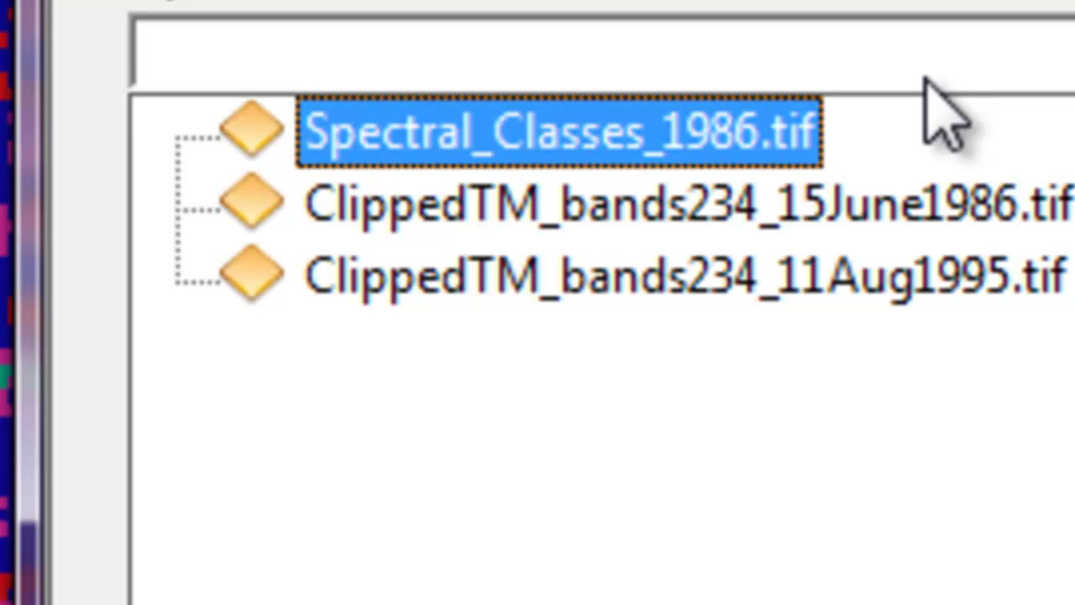
pyautogui.click(918, 273)
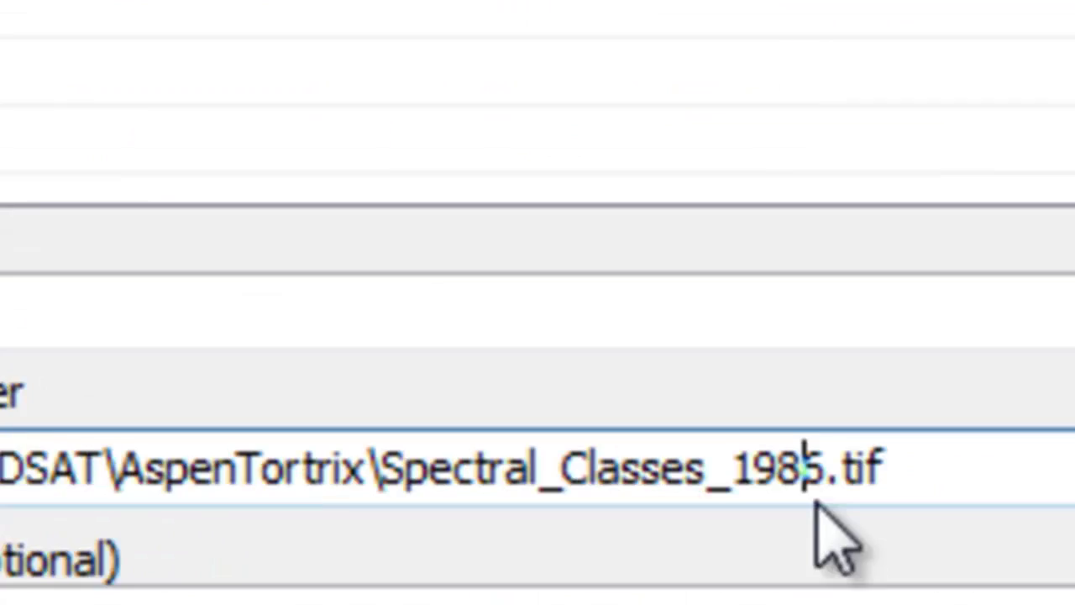
pyautogui.click(809, 465)
pyautogui.press('Delete')
pyautogui.write('6')
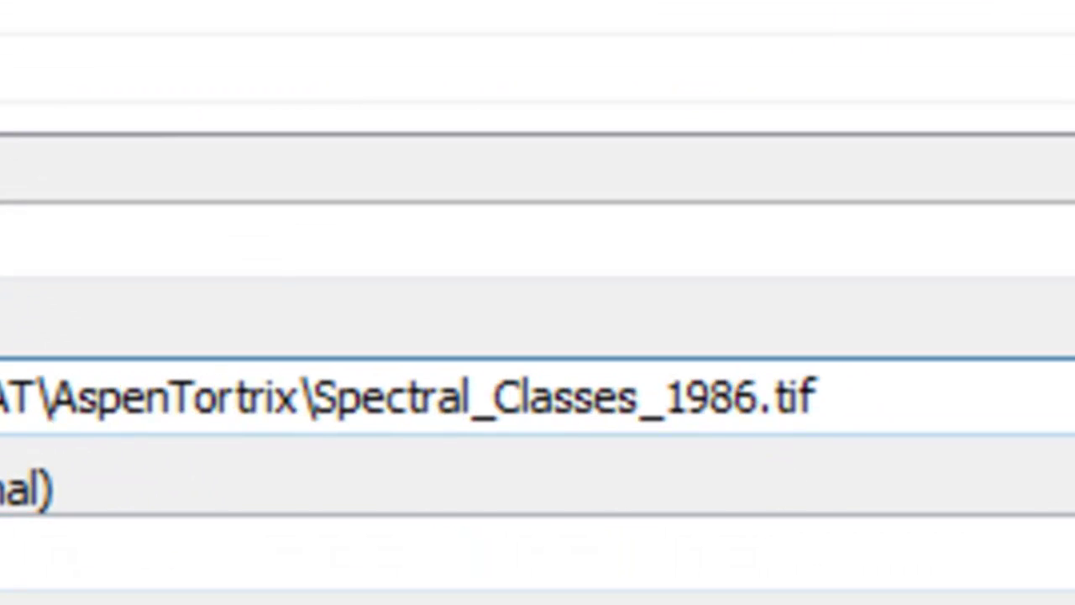
pyautogui.press('BackSpace')
pyautogui.press('BackSpace')
pyautogui.write('95')
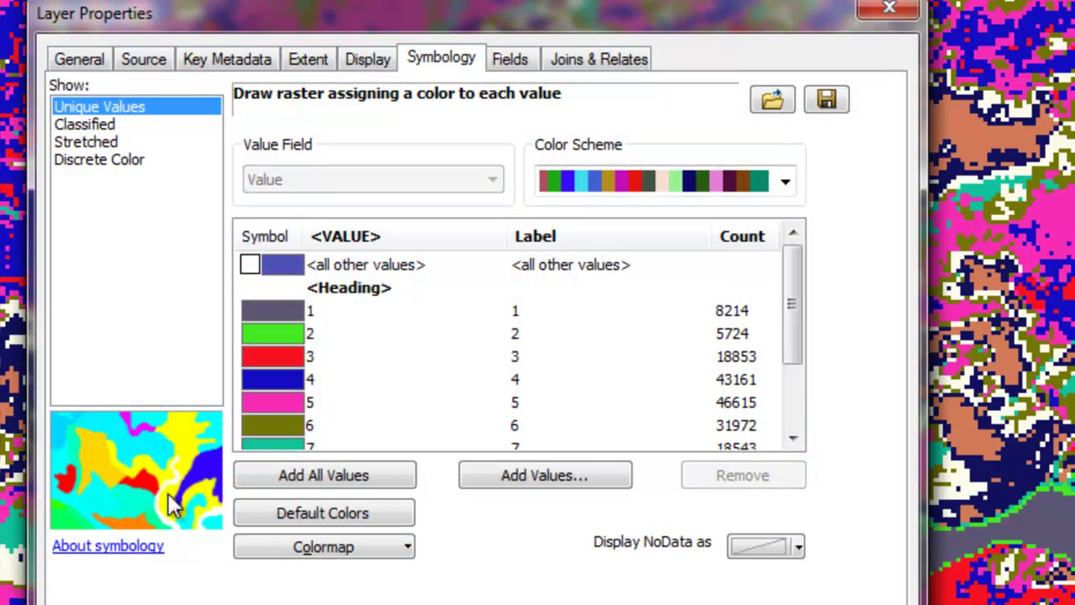
# Step: Select spectral class values 1–10 and set them all to No Color
pyautogui.click(284, 318)
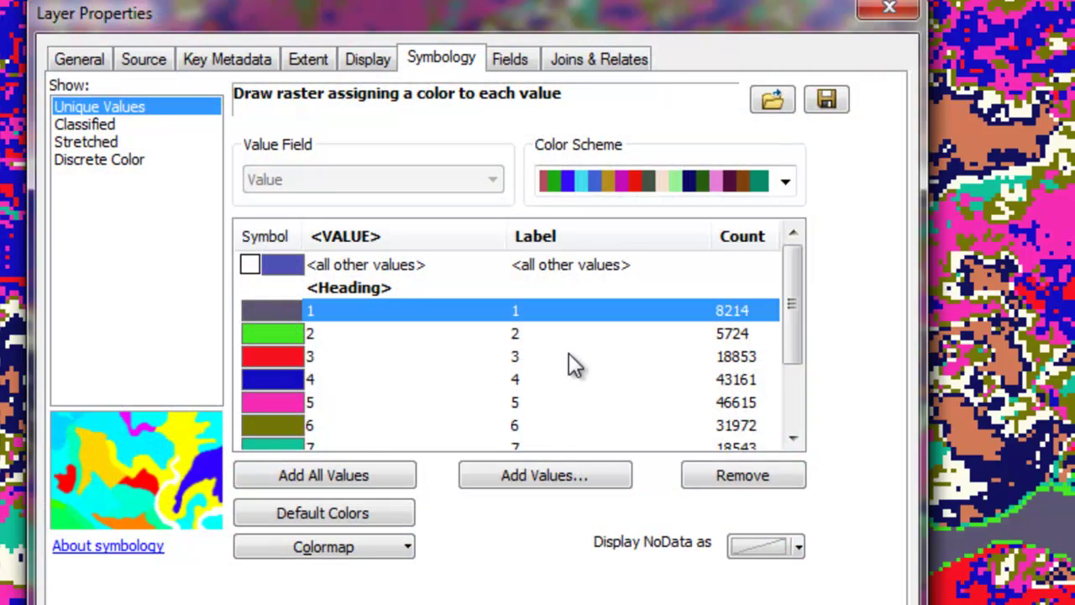
pyautogui.click(792, 423)
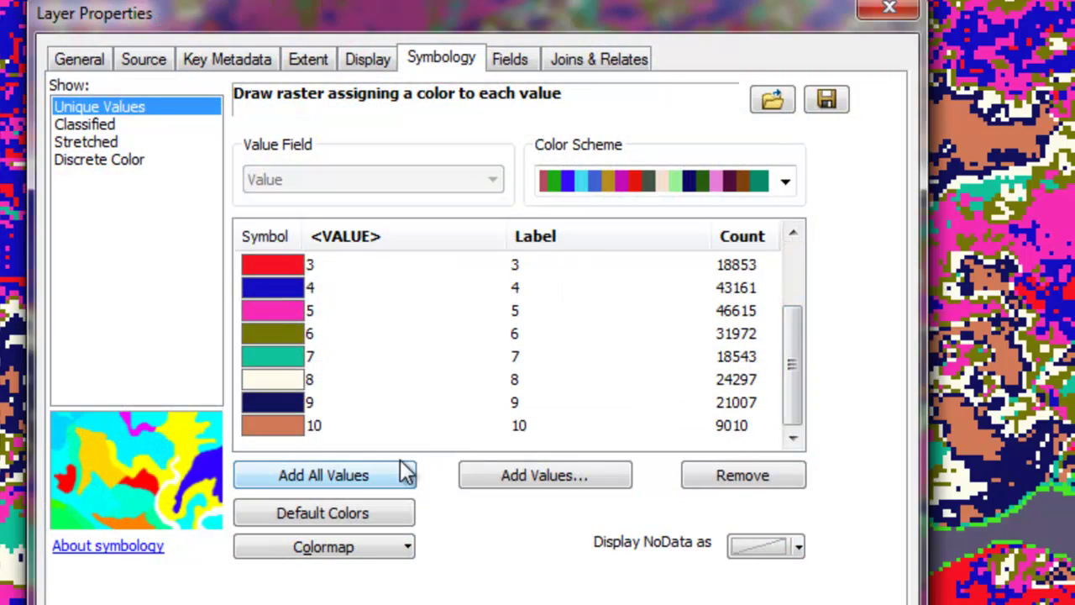
pyautogui.rightClick(279, 425)
pyautogui.click(314, 446)
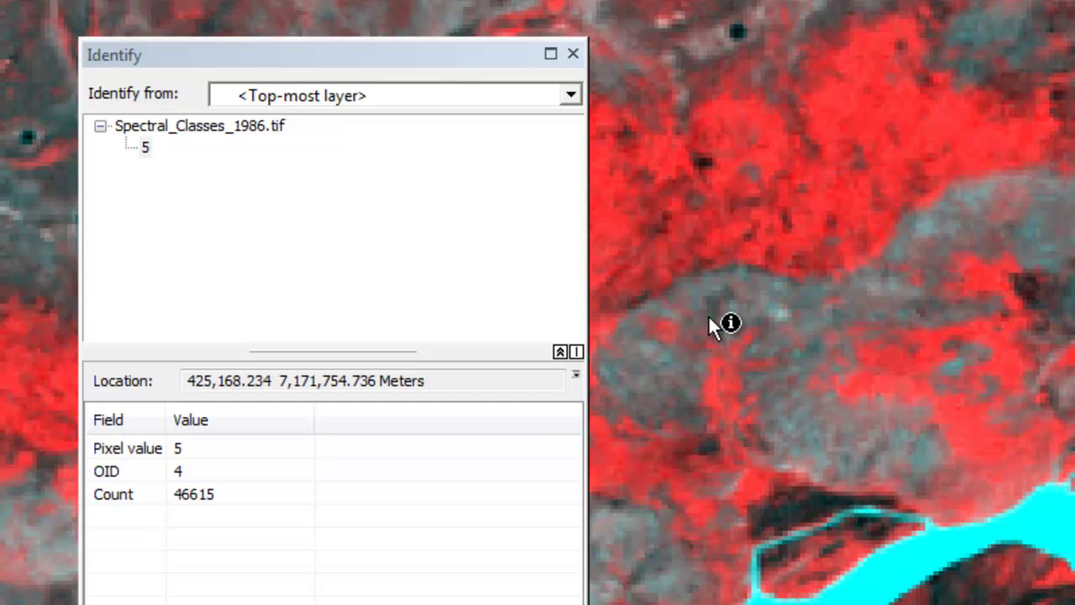
# Step: Identify the spectral class of three grey, non-red areas on the map
pyautogui.click(702, 305)
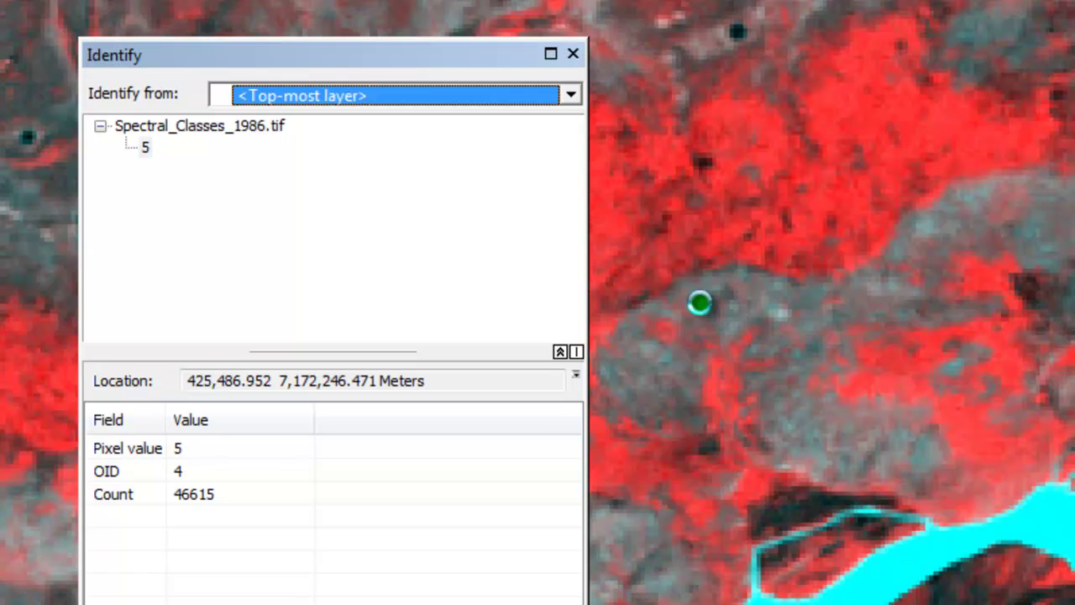
pyautogui.click(836, 436)
pyautogui.click(874, 291)
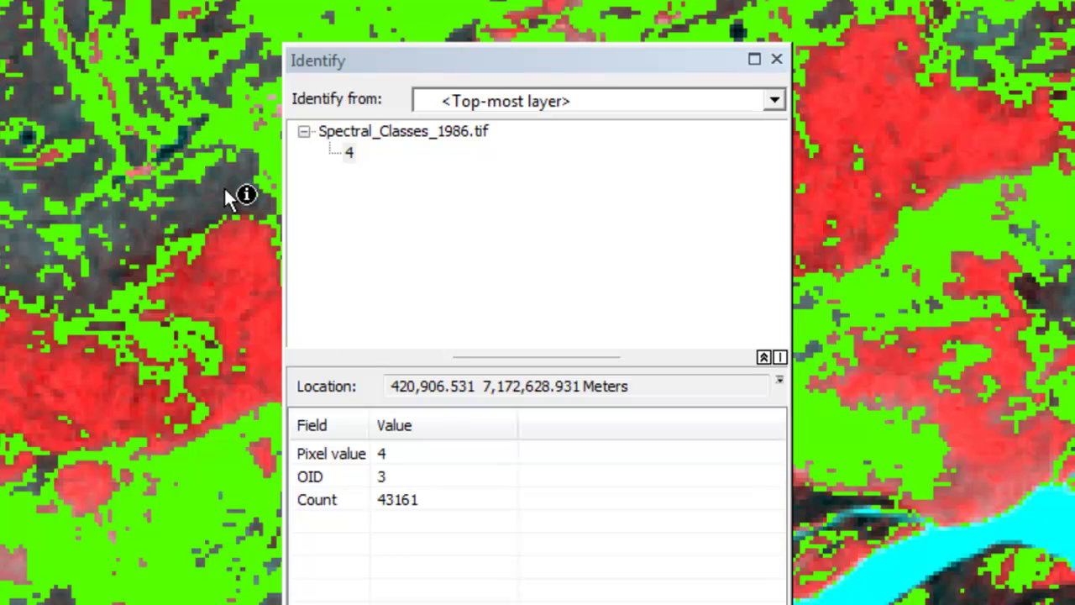
# Step: Identify the spectral class value at one more spot on the map
pyautogui.click(222, 188)
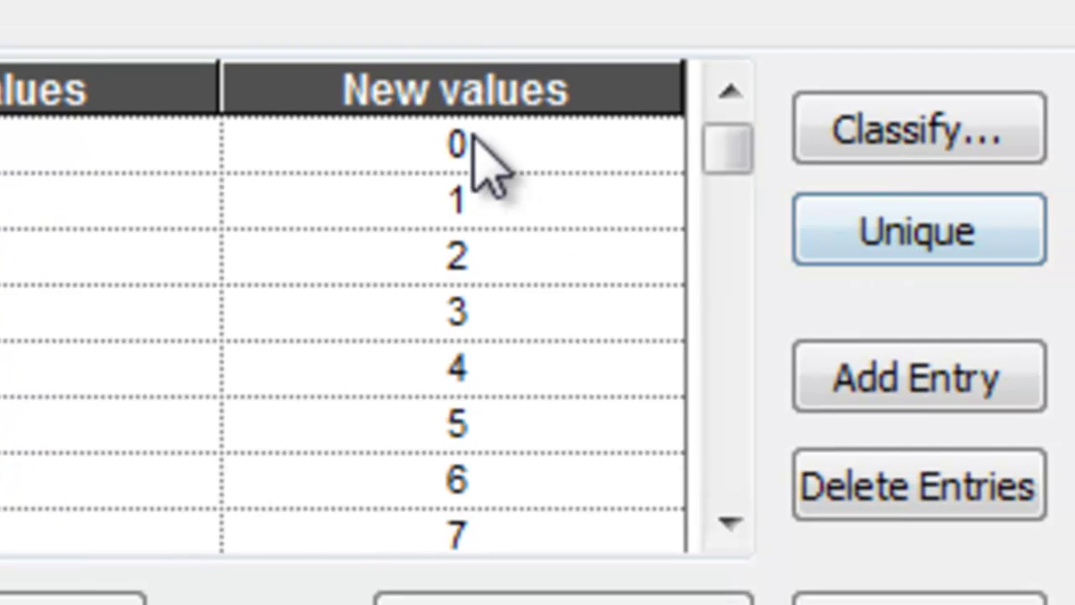
# Step: Enter new value 0 for the first class rows and 1 for the following rows
pyautogui.click(473, 138)
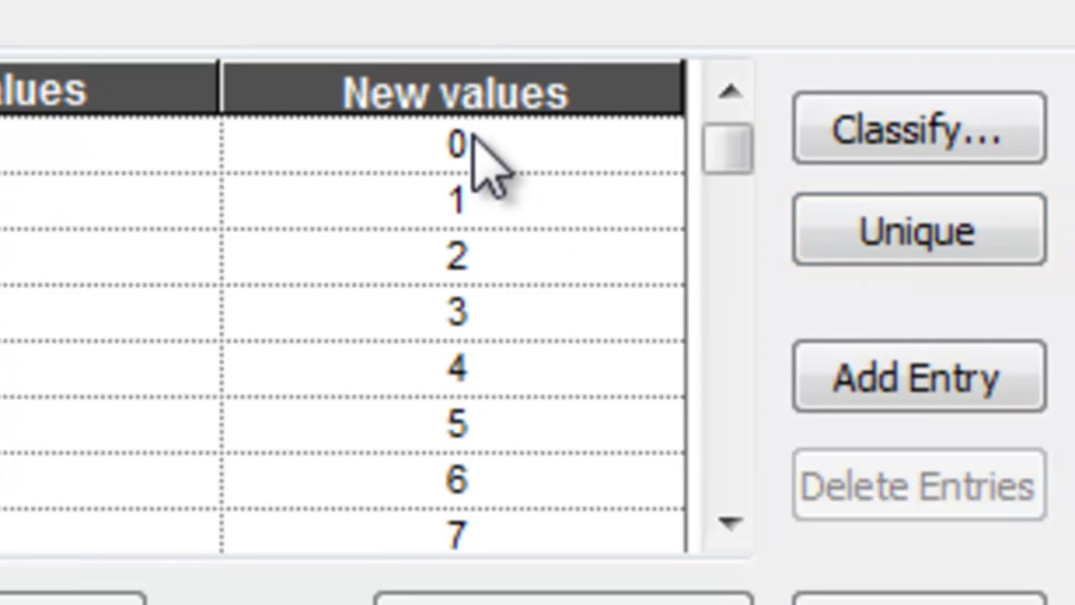
pyautogui.doubleClick(453, 144)
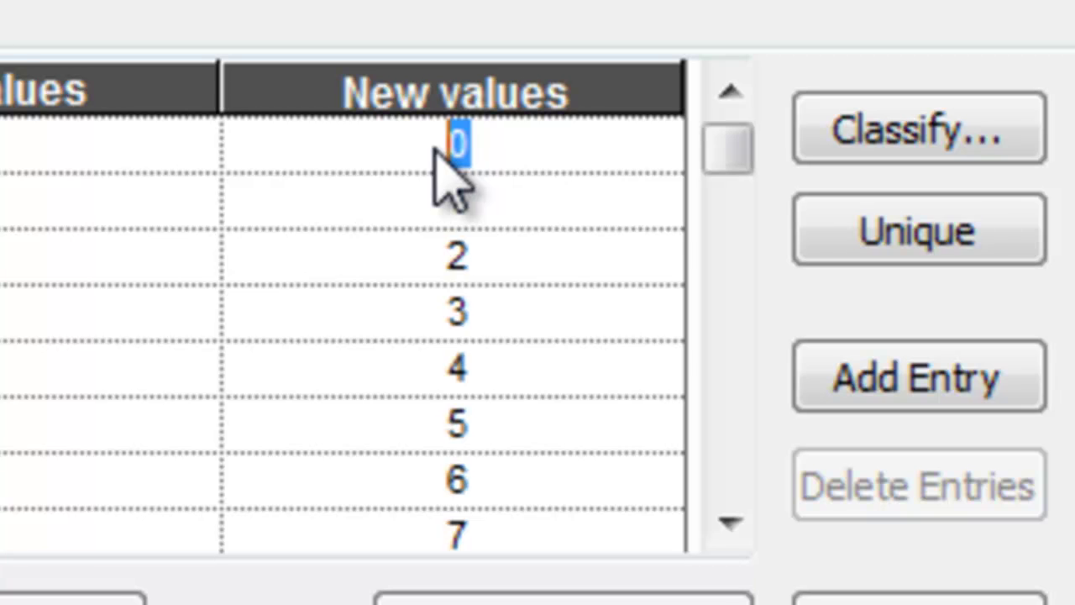
pyautogui.press('Right')
pyautogui.write('0')
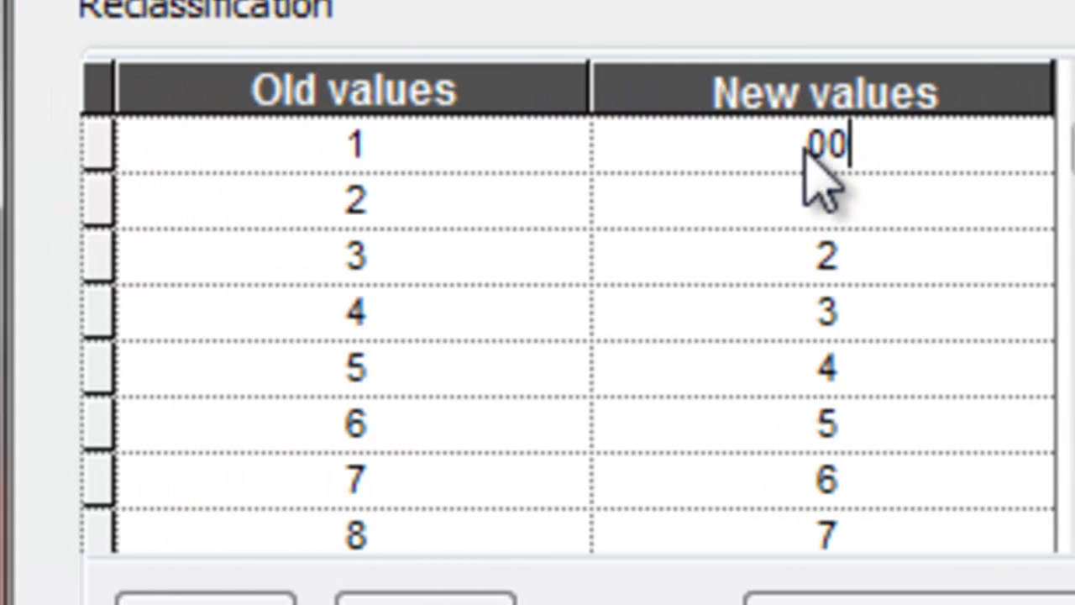
pyautogui.press('BackSpace')
pyautogui.press('Down')
pyautogui.press('Down')
pyautogui.write('0')
pyautogui.press('Down')
pyautogui.write('1')
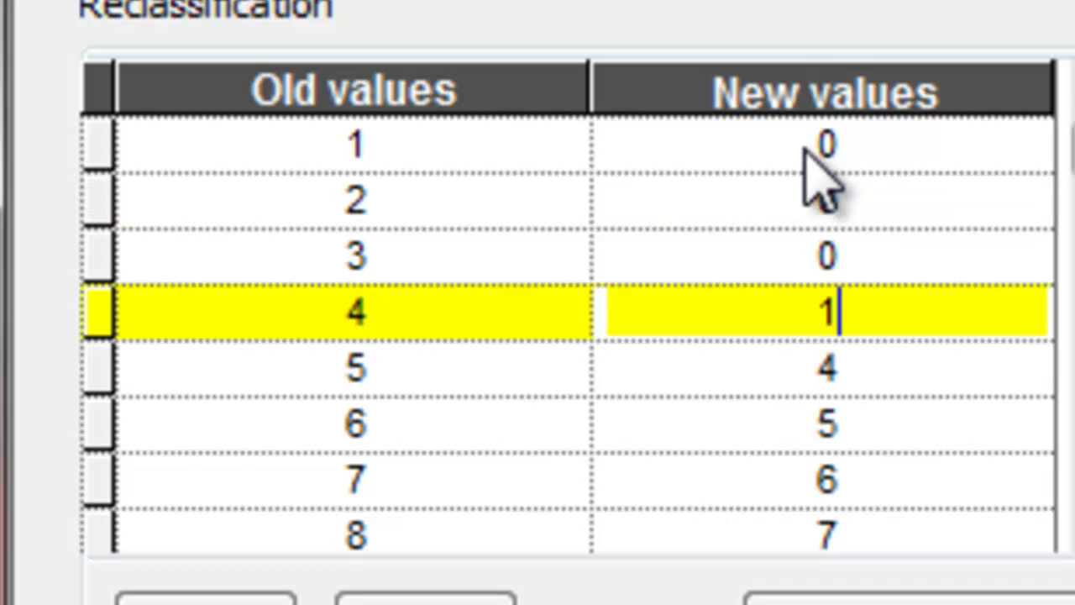
pyautogui.press('Down')
pyautogui.write('1')
pyautogui.press('Down')
pyautogui.write('1')
pyautogui.press('Down')
pyautogui.write('1')
pyautogui.press('Down')
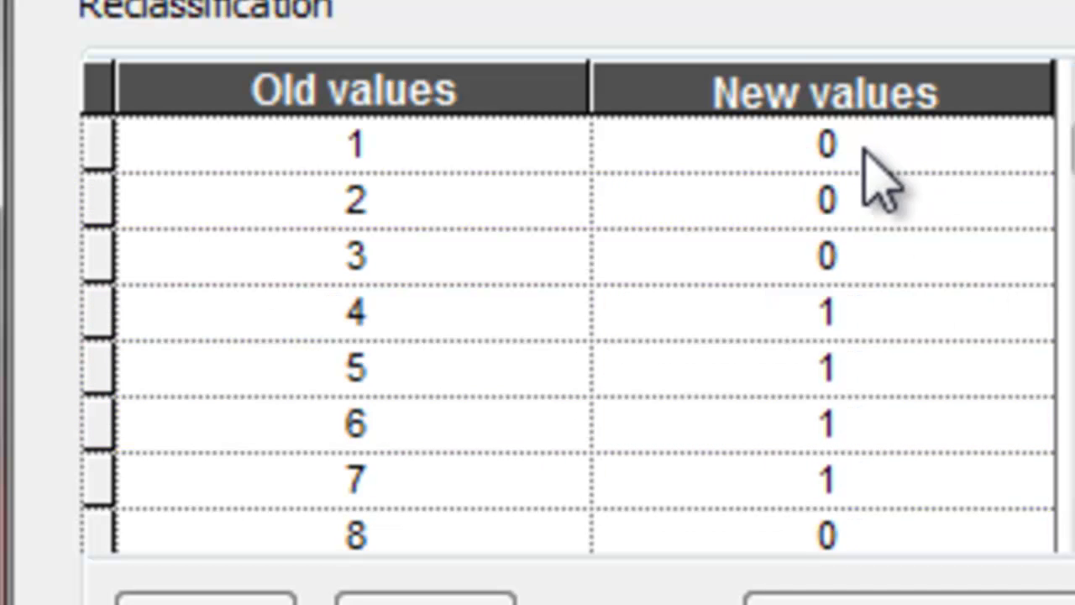
# Step: Select the class 4, 5, 6 and 7 rows in the Reclassify table
pyautogui.click(98, 312)
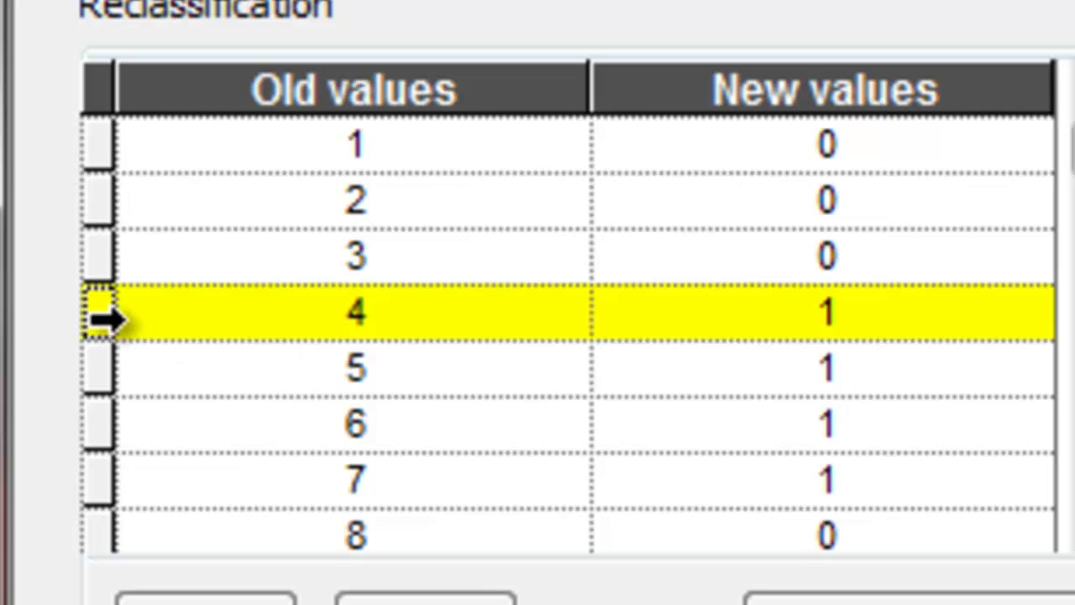
pyautogui.click(94, 369)
pyautogui.click(96, 430)
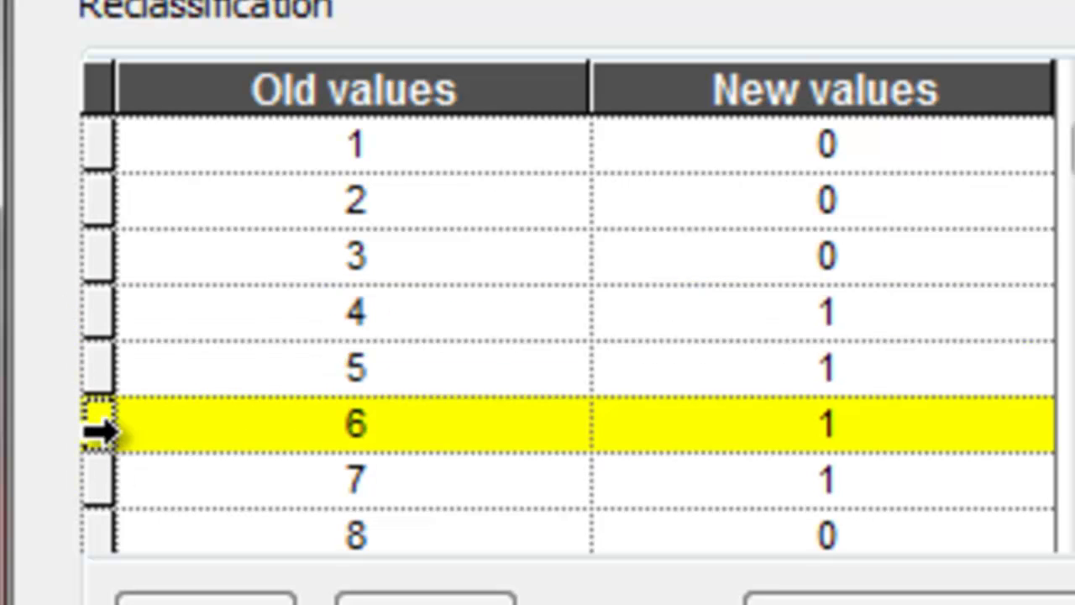
pyautogui.click(92, 471)
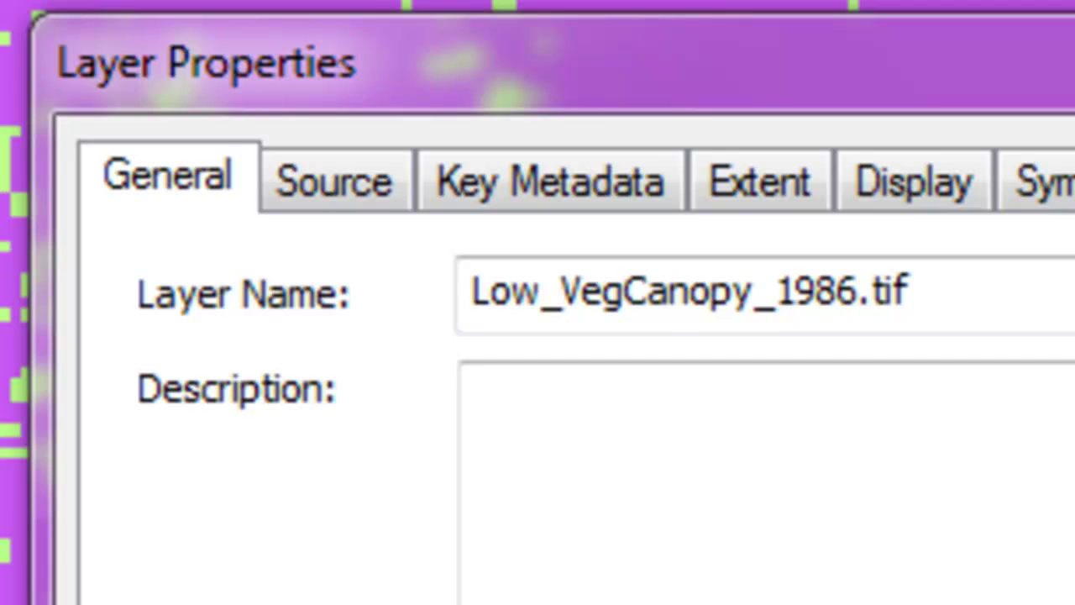
# Step: Make value 0 of Low_VegCanopy_1986.tif colourless and value 1 bright yellow
pyautogui.click(1041, 180)
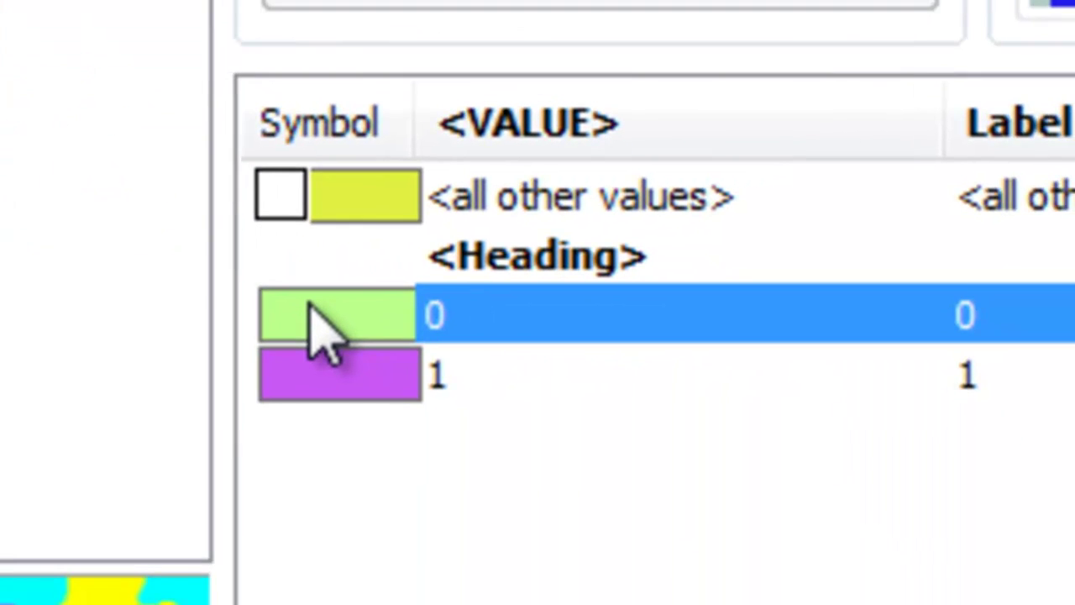
pyautogui.click(312, 327)
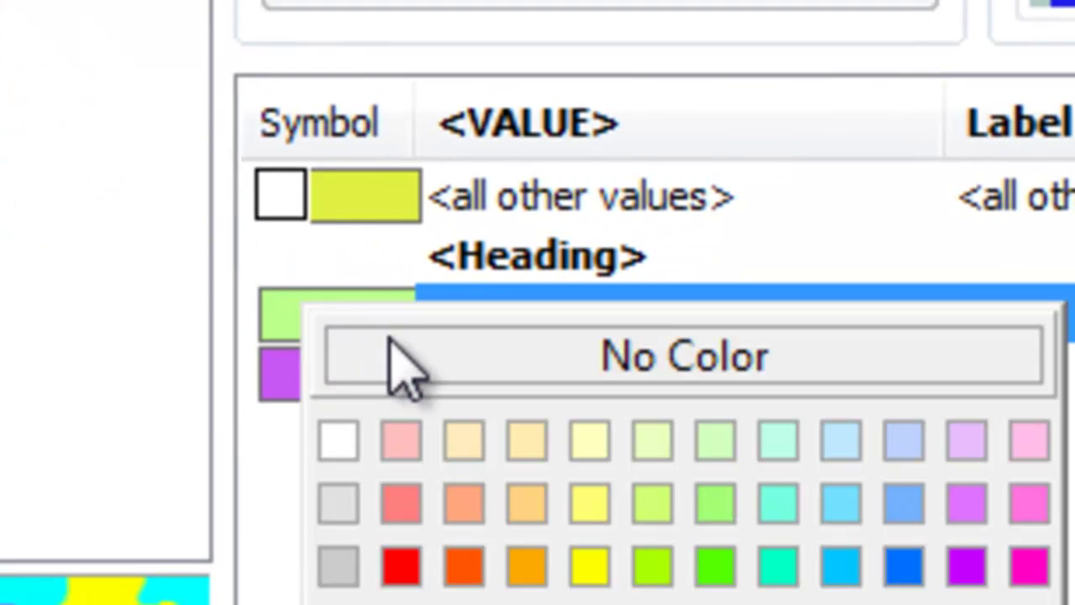
pyautogui.click(391, 345)
pyautogui.click(328, 378)
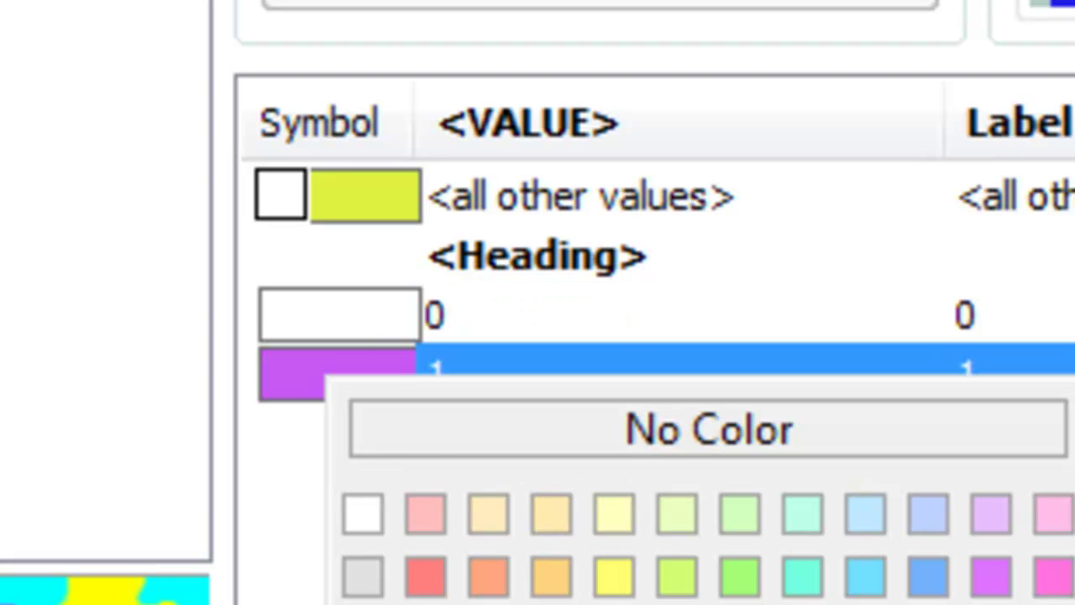
pyautogui.click(613, 576)
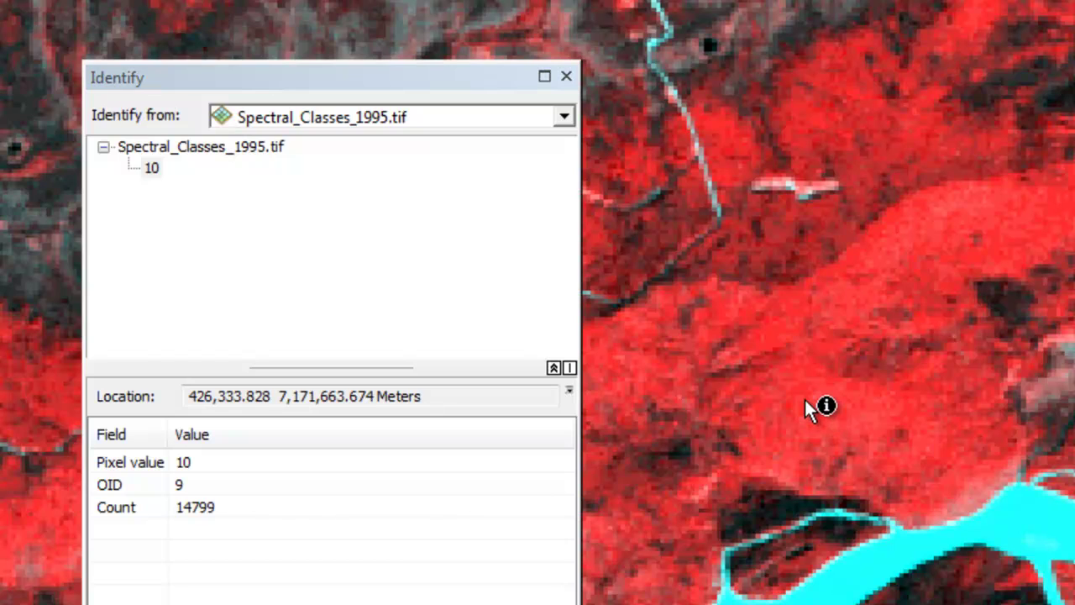
# Step: Identify the class values at five spots, including red areas, on the 1995 image
pyautogui.click(803, 398)
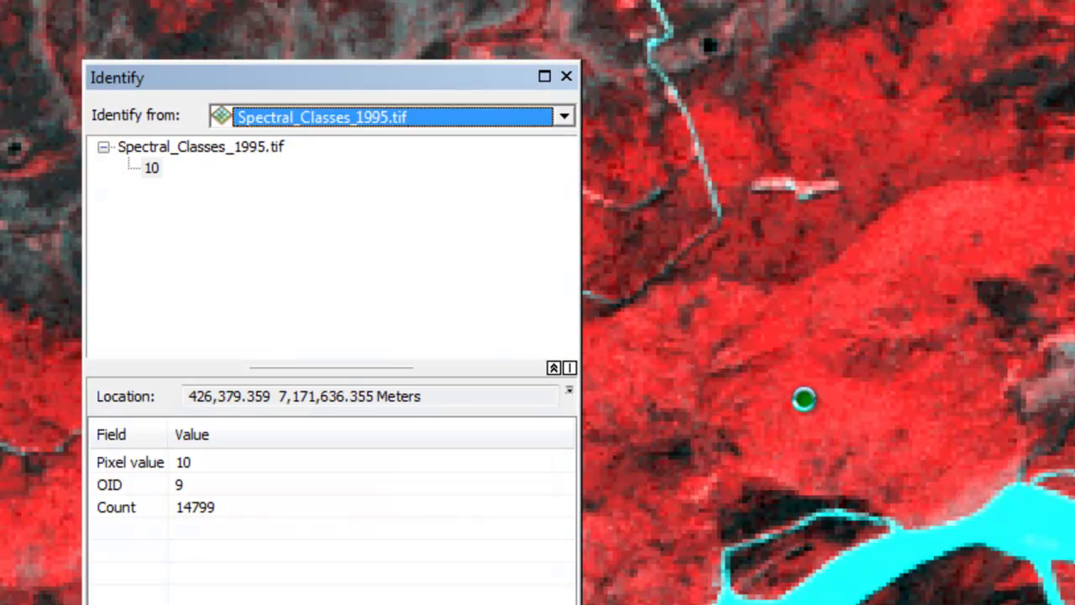
pyautogui.click(891, 258)
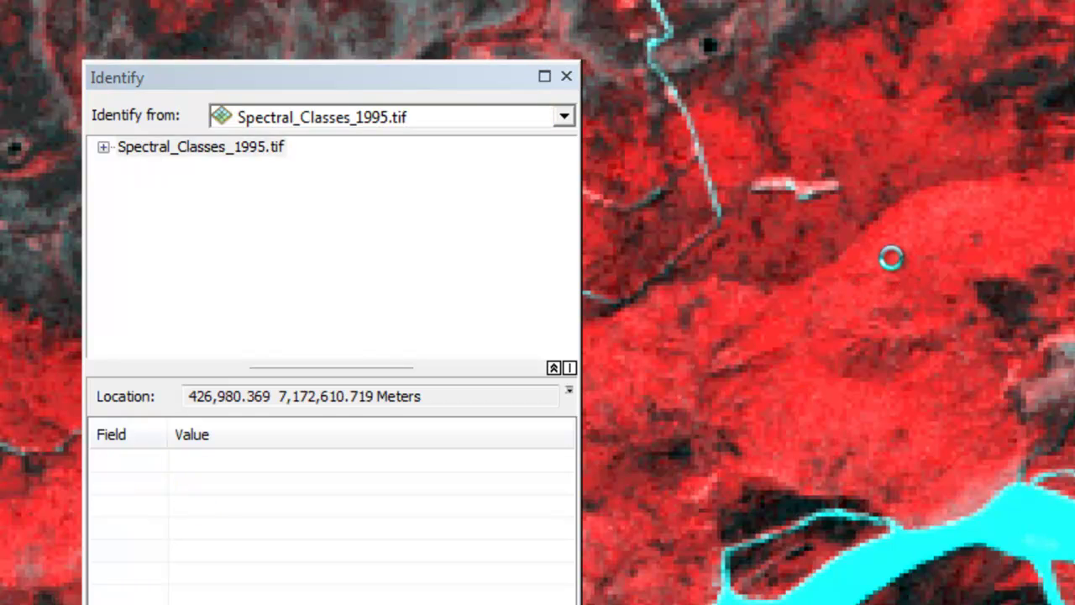
pyautogui.click(893, 163)
pyautogui.click(841, 97)
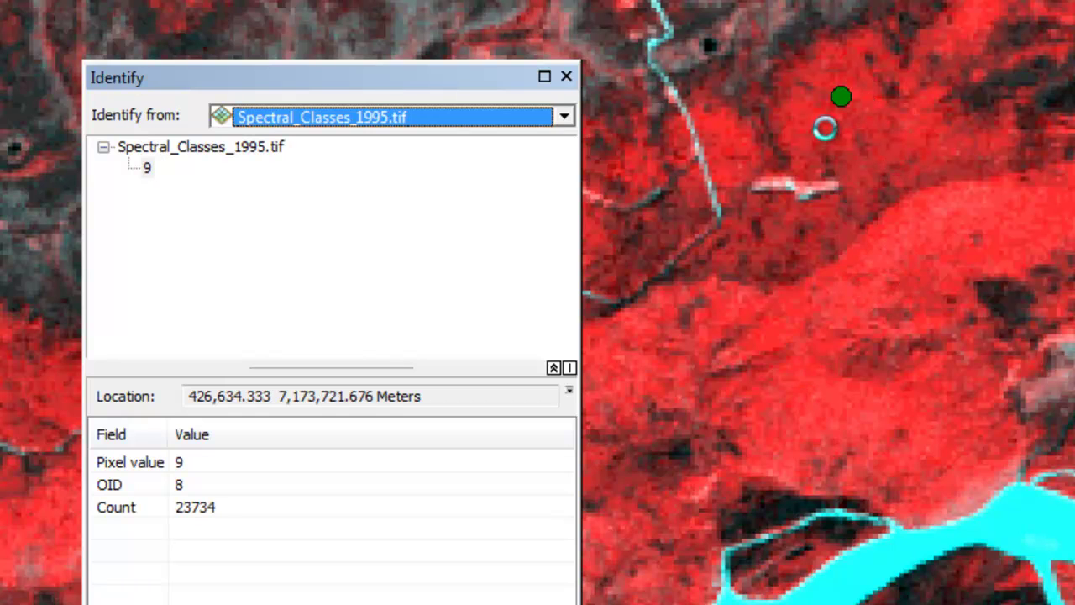
pyautogui.click(18, 477)
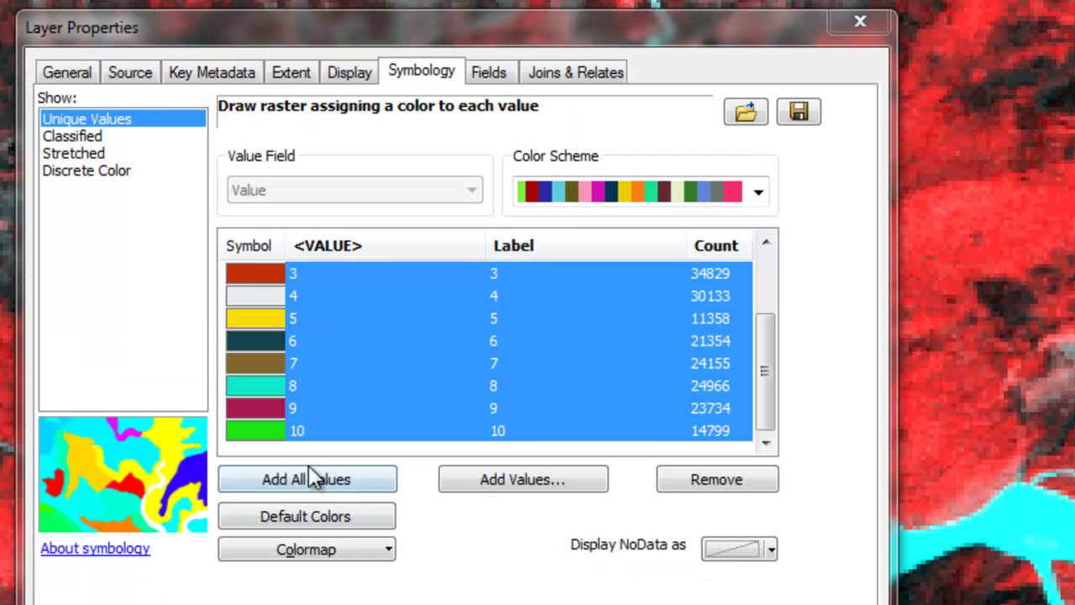
# Step: Set the selected classes to No Color, make classes 9 and 10 bright green, and apply
pyautogui.click(269, 425)
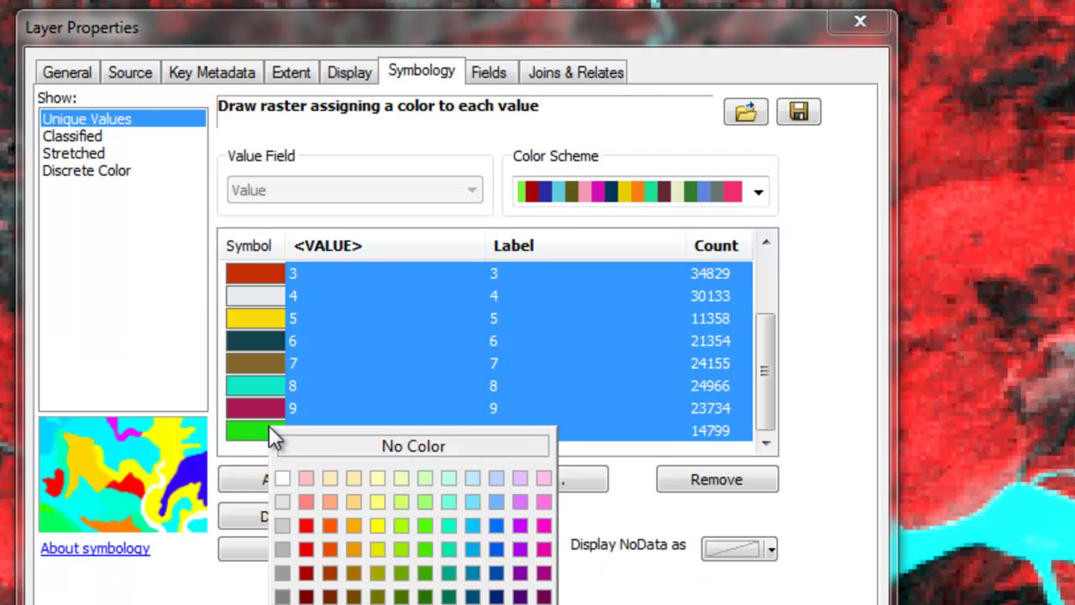
pyautogui.click(306, 448)
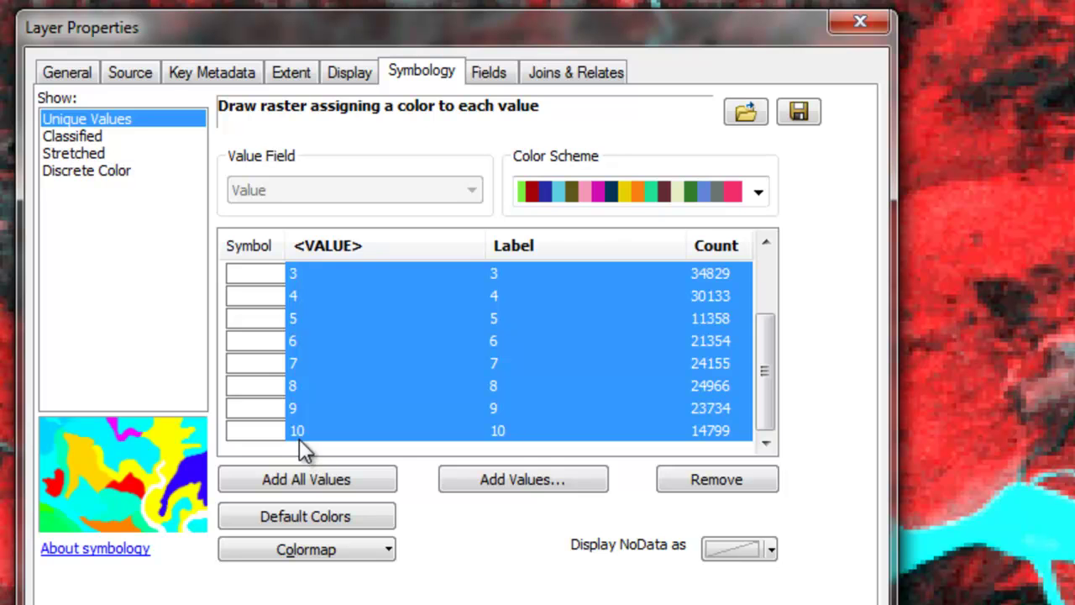
pyautogui.click(267, 411)
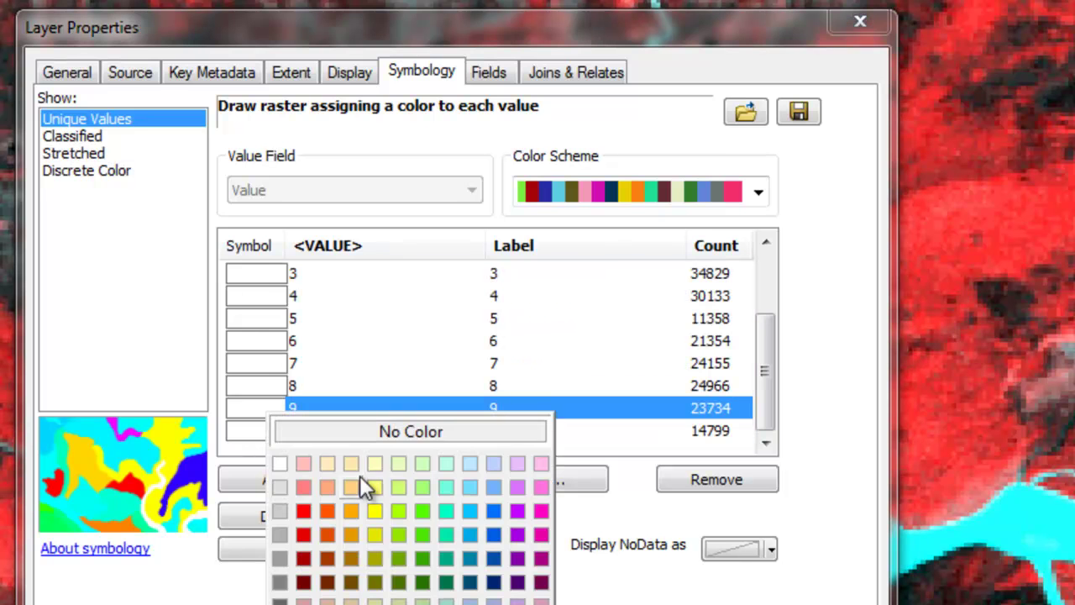
pyautogui.click(420, 511)
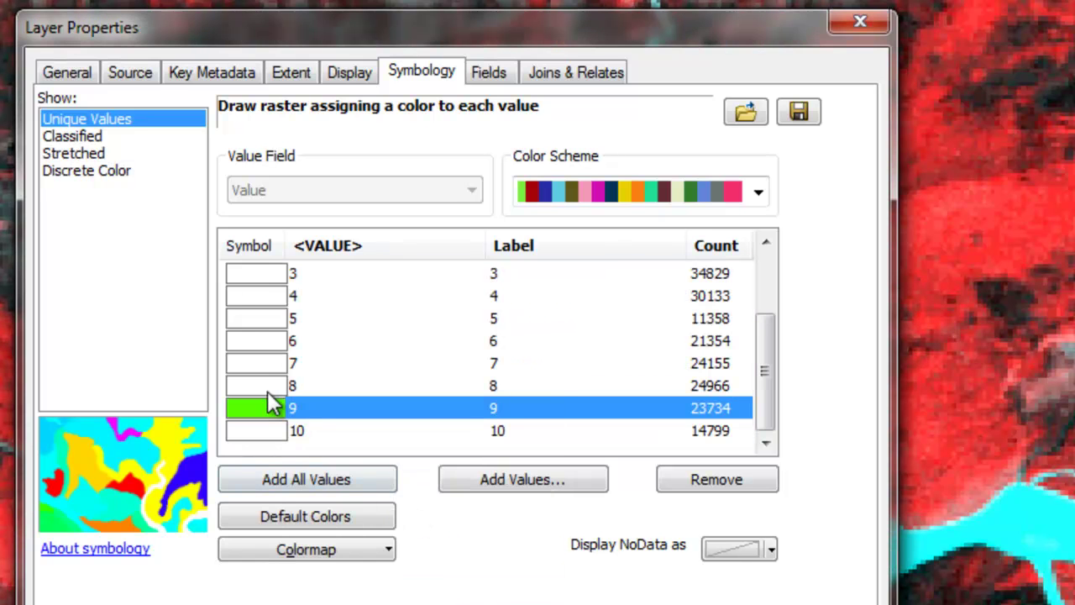
pyautogui.click(269, 432)
pyautogui.click(425, 534)
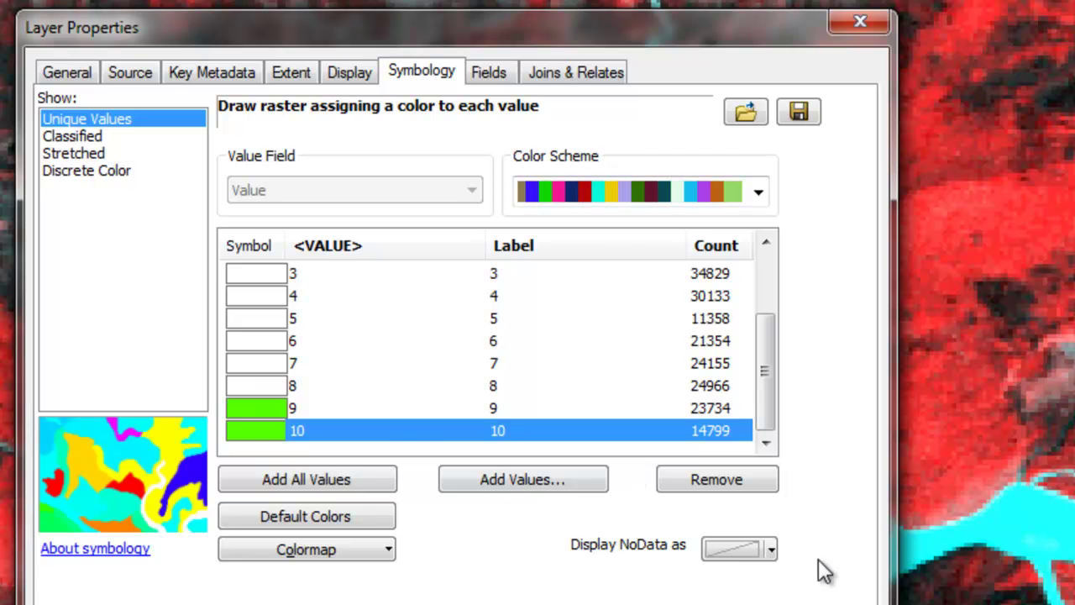
pyautogui.press('Return')
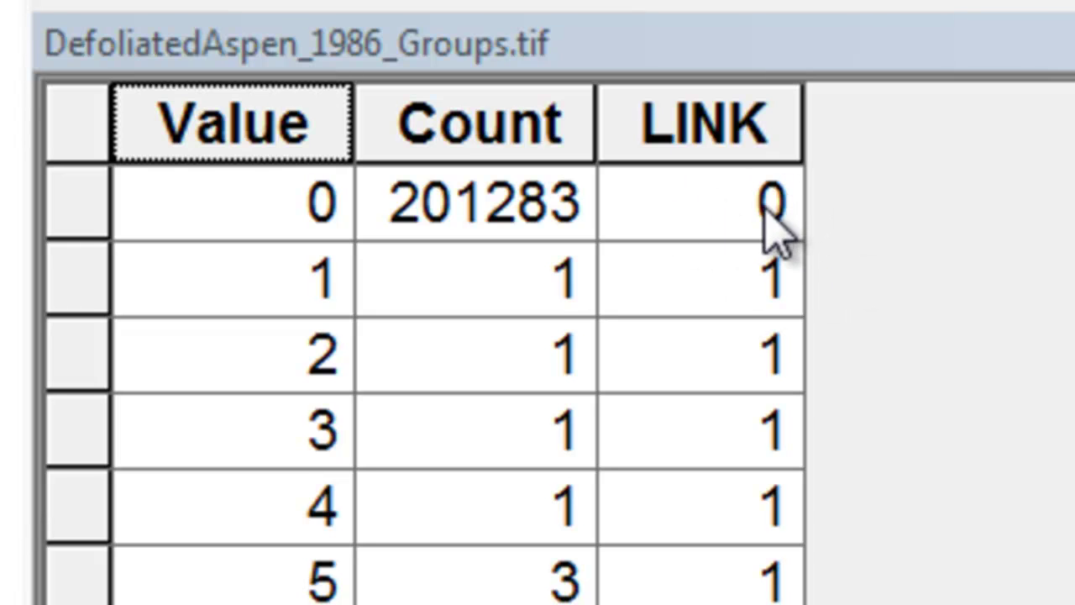
# Step: Compare group pixel counts (background 201283) and sort the table by Count, largest first
pyautogui.click(468, 223)
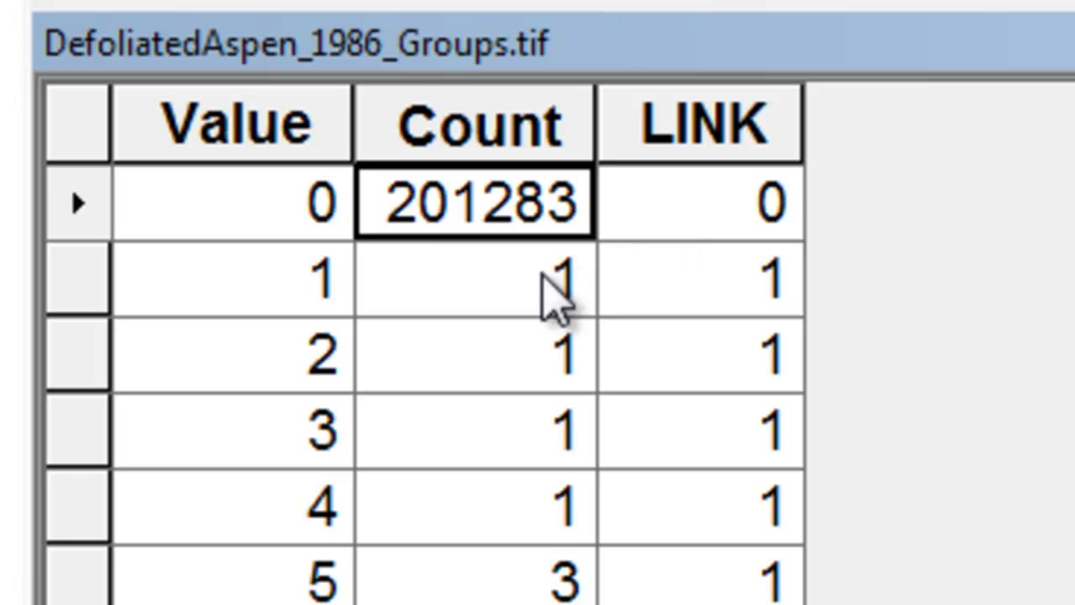
pyautogui.click(540, 307)
pyautogui.click(532, 374)
pyautogui.click(537, 437)
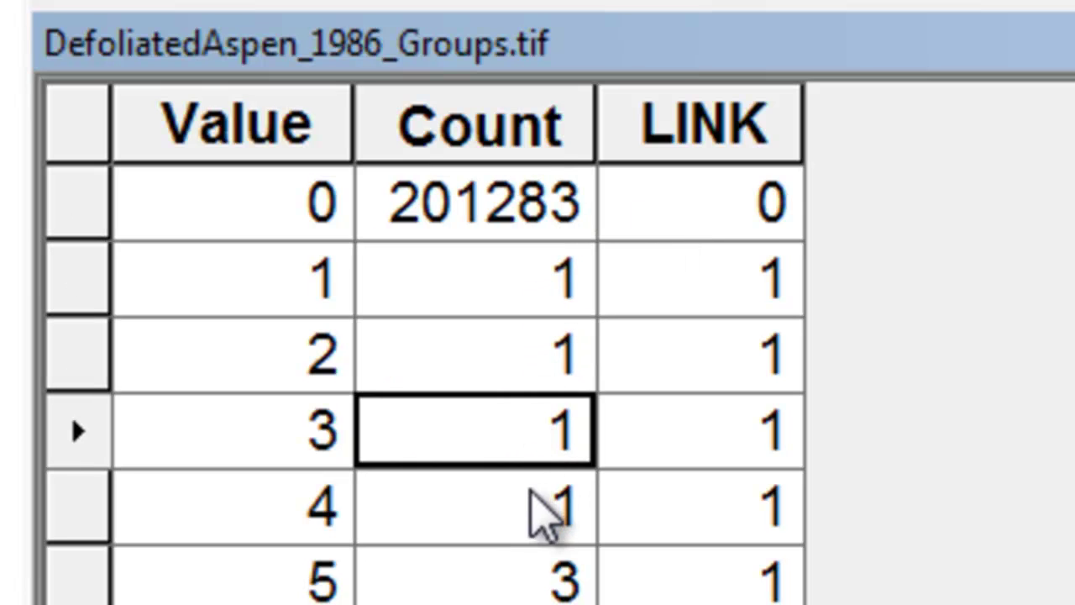
pyautogui.click(544, 504)
pyautogui.click(537, 288)
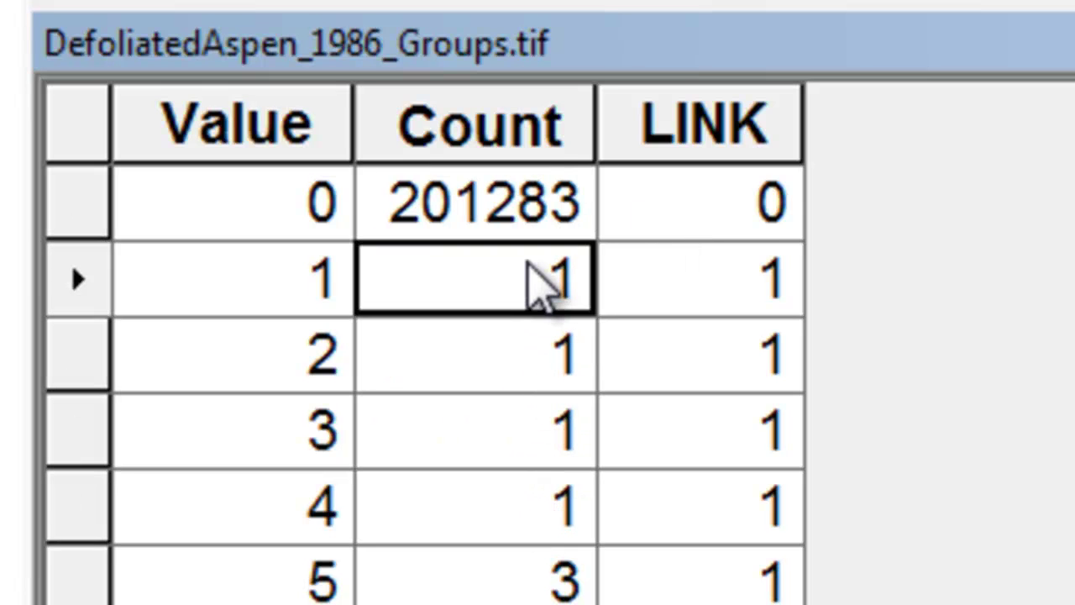
pyautogui.rightClick(457, 134)
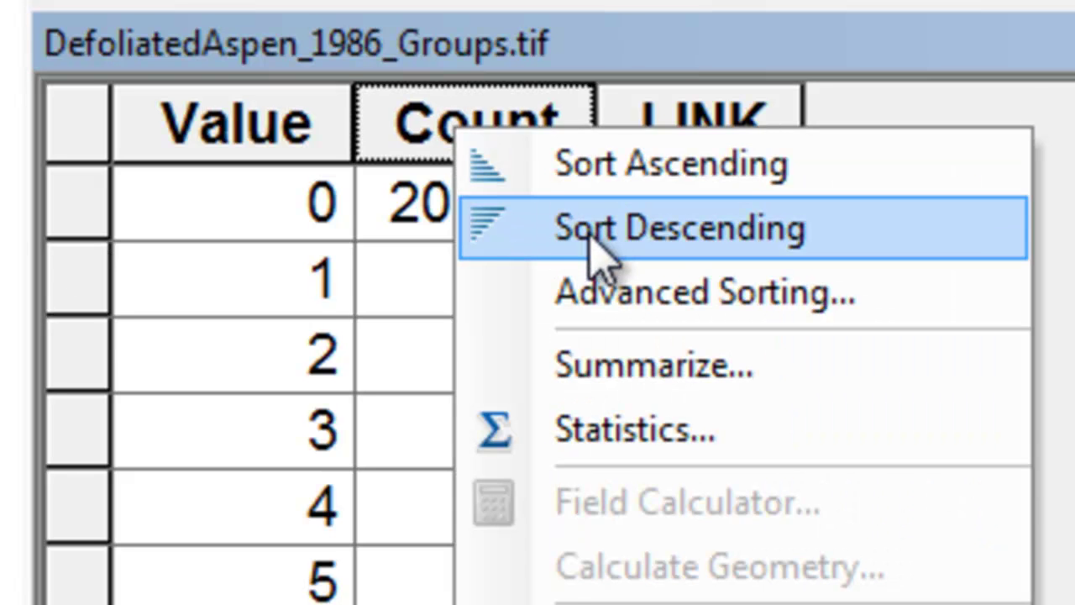
pyautogui.click(588, 234)
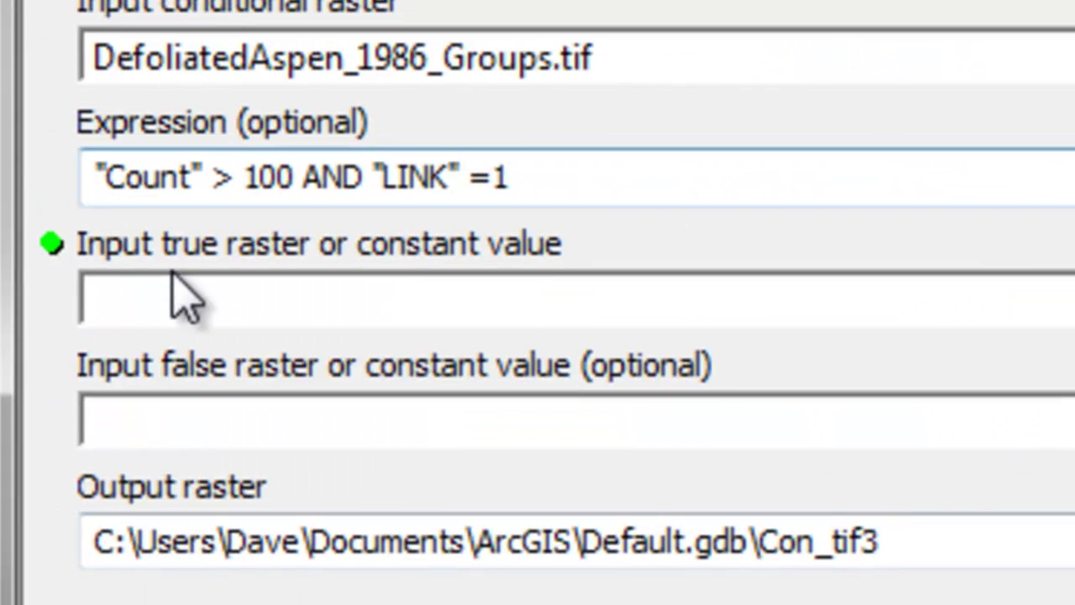
# Step: Set the Con tool's constant true value to 1 for groups meeting the condition
pyautogui.click(193, 315)
pyautogui.write('1')
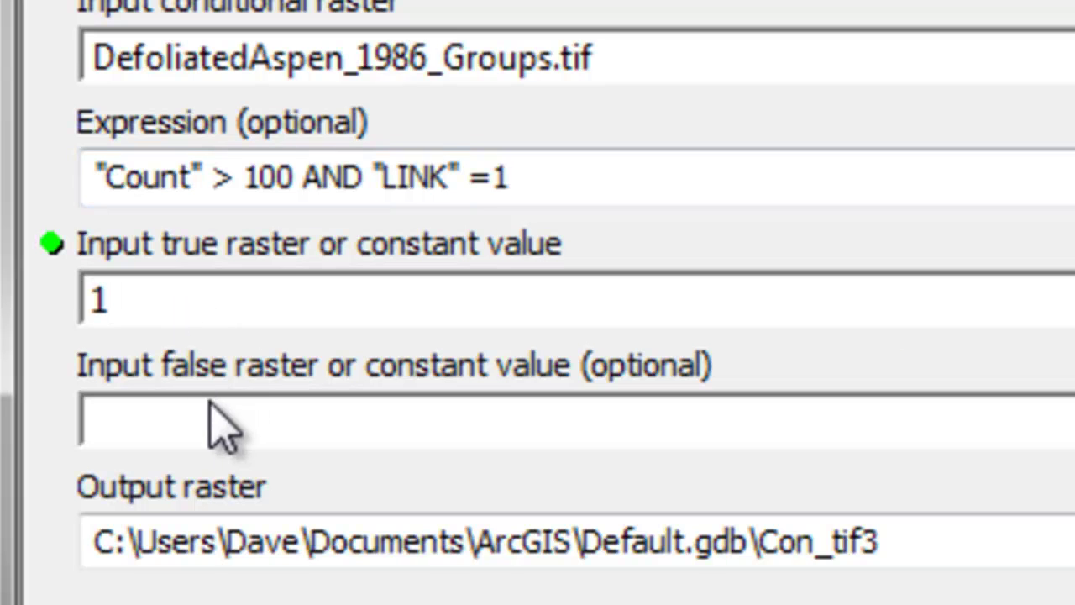
pyautogui.press('Tab')
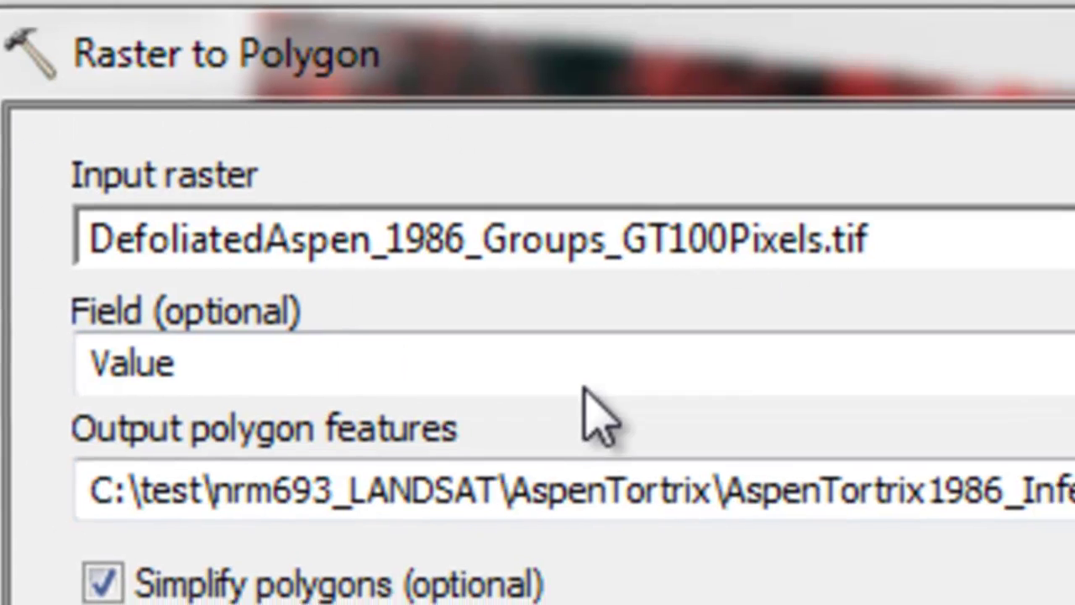
# Step: Select the Raster to Polygon output name to set it to AspenTortrix1986_InfestationPatches.shp
pyautogui.moveTo(731, 496); pyautogui.dragTo(817, 509)
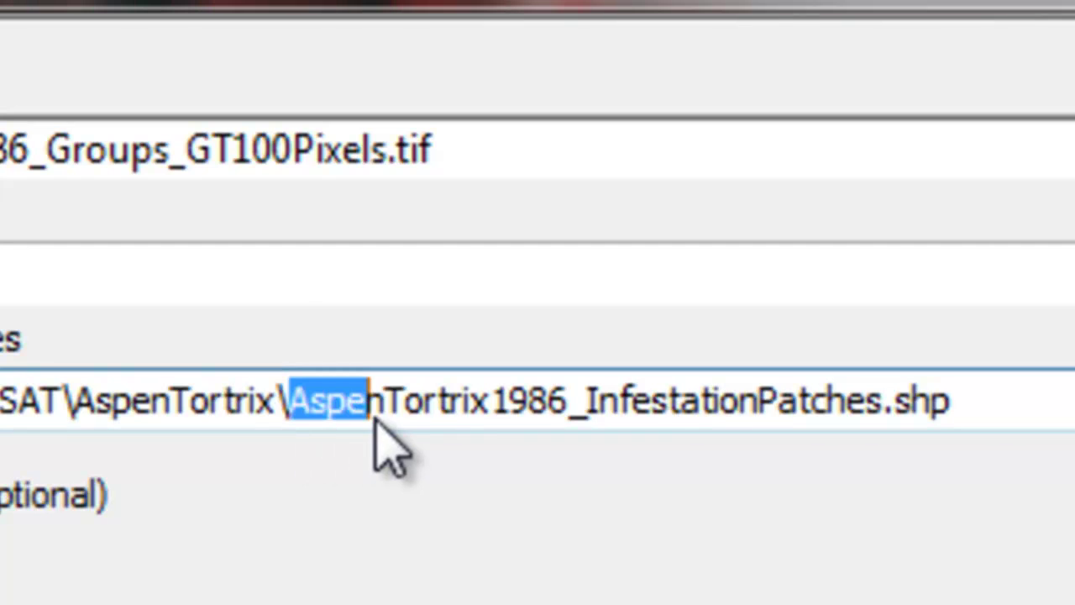
pyautogui.moveTo(377, 424); pyautogui.dragTo(959, 442)
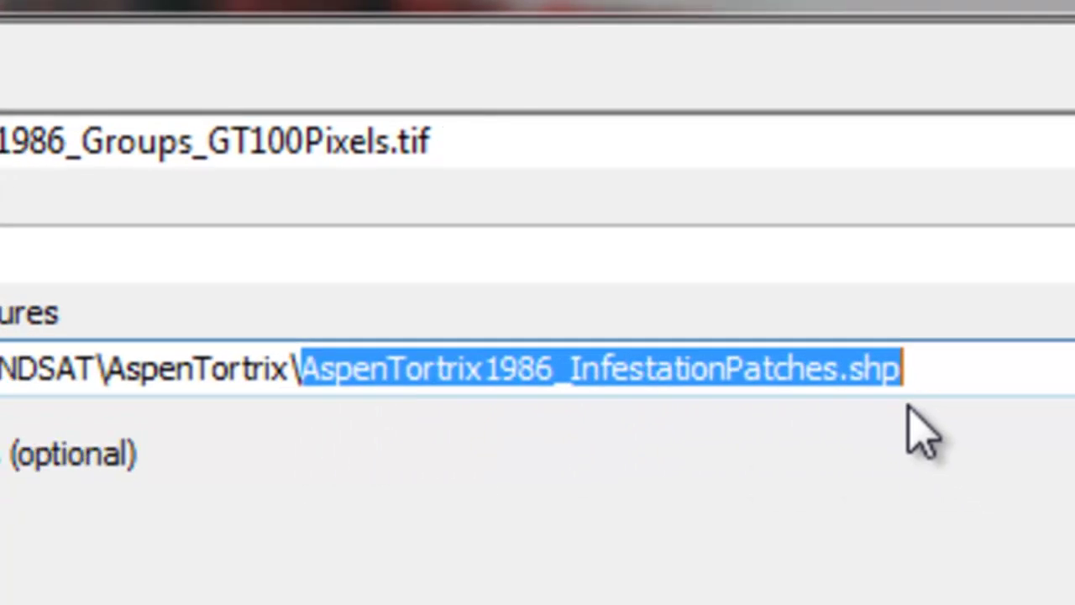